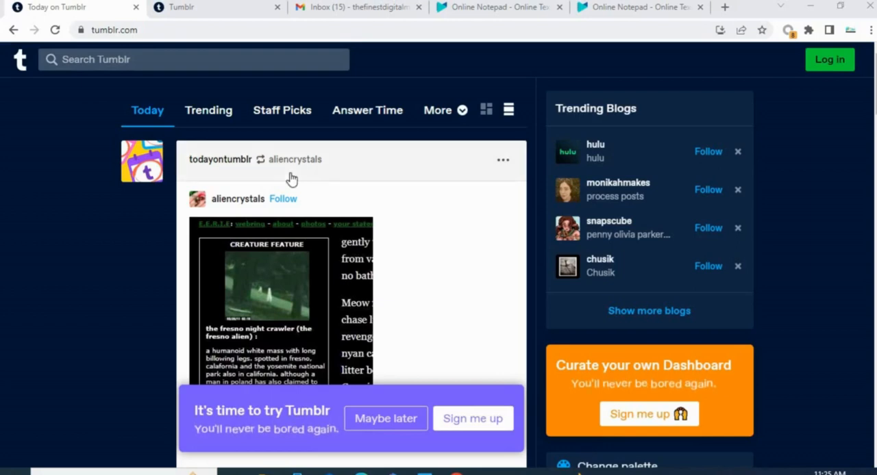
- Browse the posts in Tumblr's Today feed on the logged-out home page
click(218, 8)
click(83, 8)
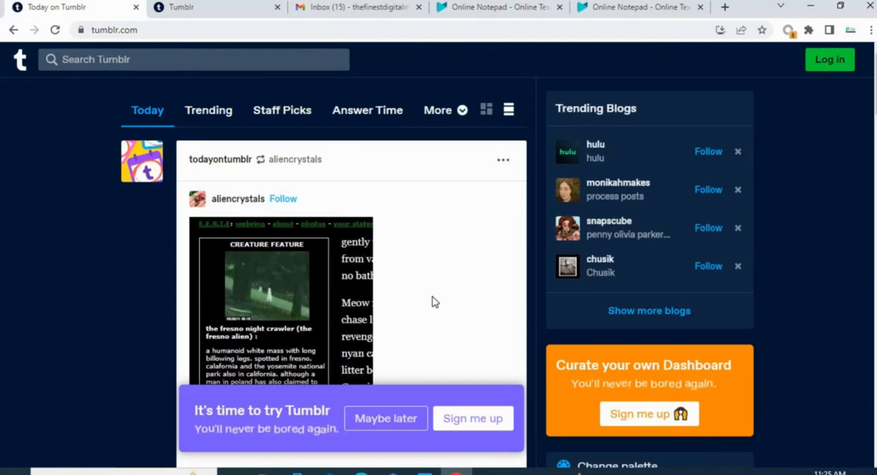
scroll(395, 313, down, 5)
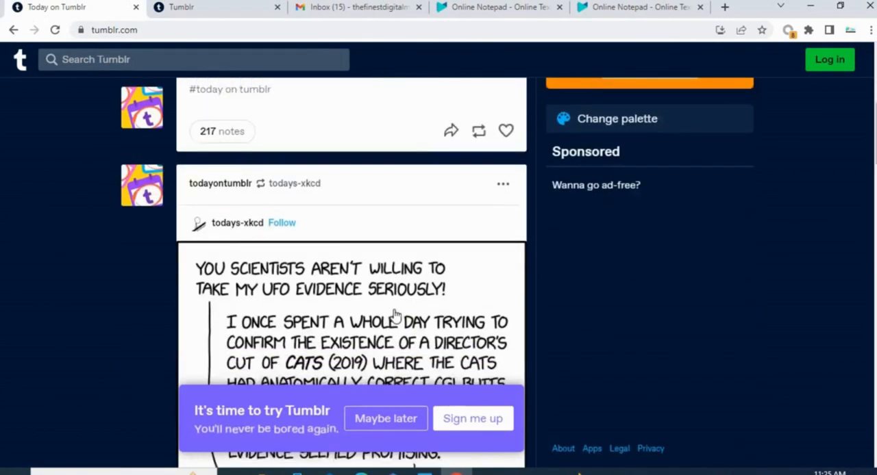
scroll(395, 313, down, 10)
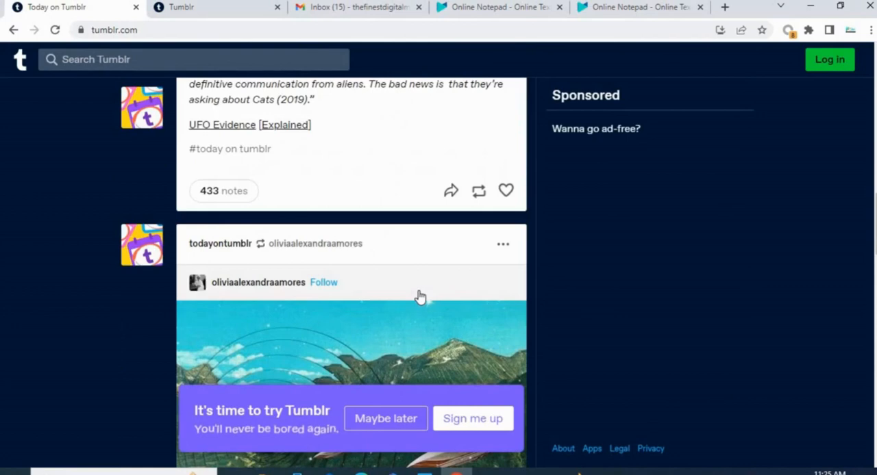
scroll(420, 297, up, 15)
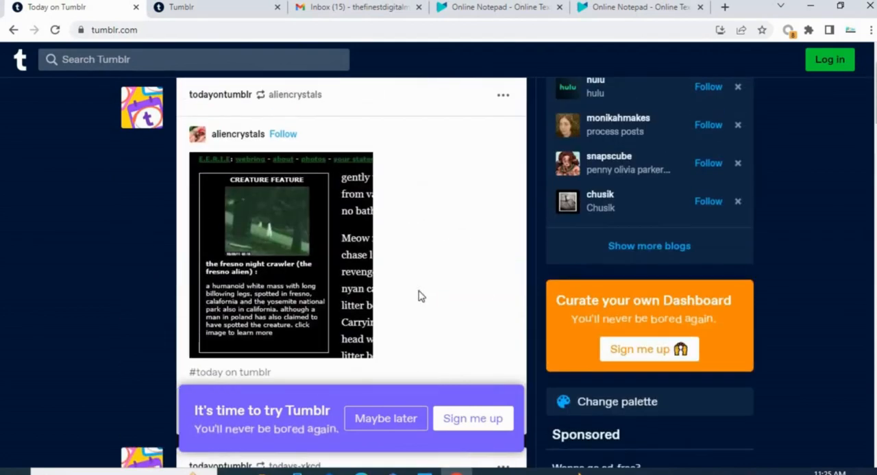
scroll(420, 296, up, 2)
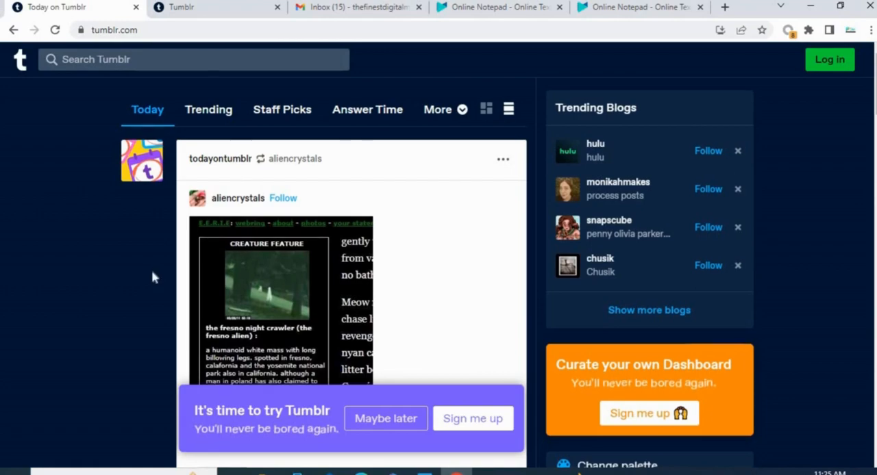
scroll(152, 274, down, 10)
scroll(152, 274, down, 15)
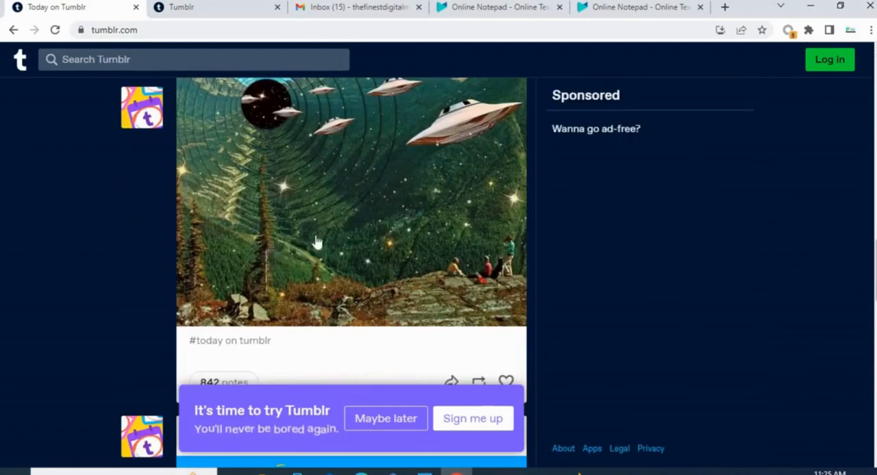
scroll(166, 240, down, 15)
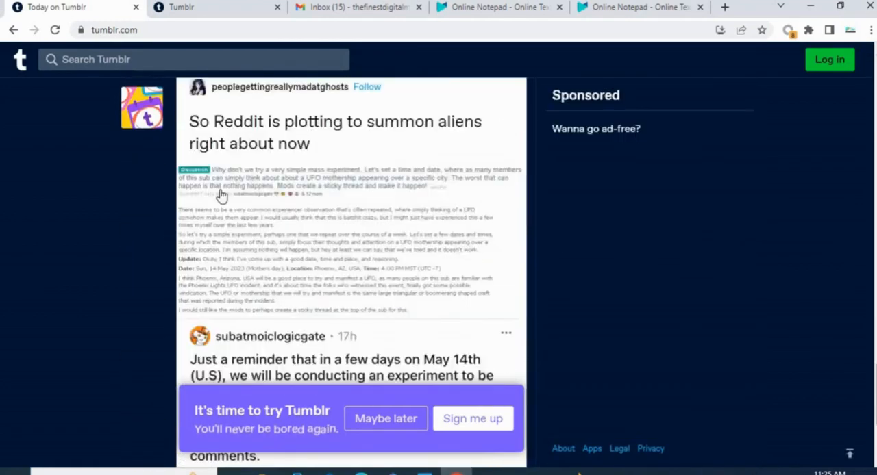
scroll(241, 181, down, 15)
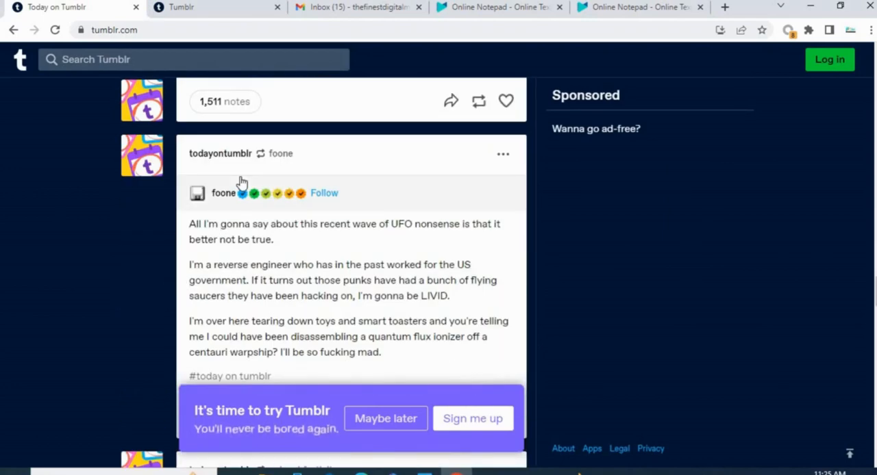
scroll(243, 186, down, 6)
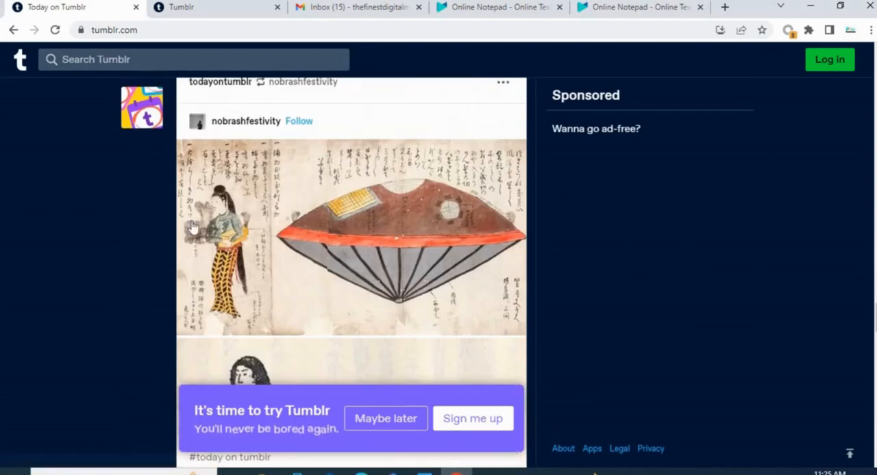
scroll(192, 228, down, 5)
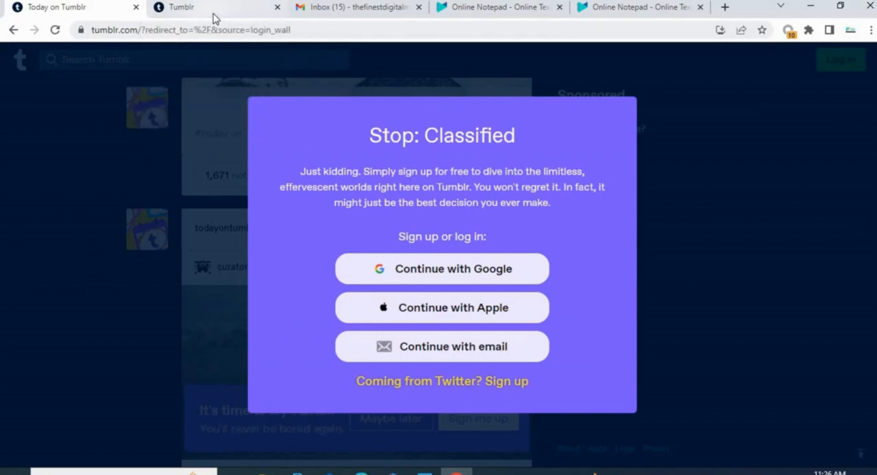
- Trim the redirect parameters from the tumblr.com address and reload the home page to clear the sign-up wall
click(56, 31)
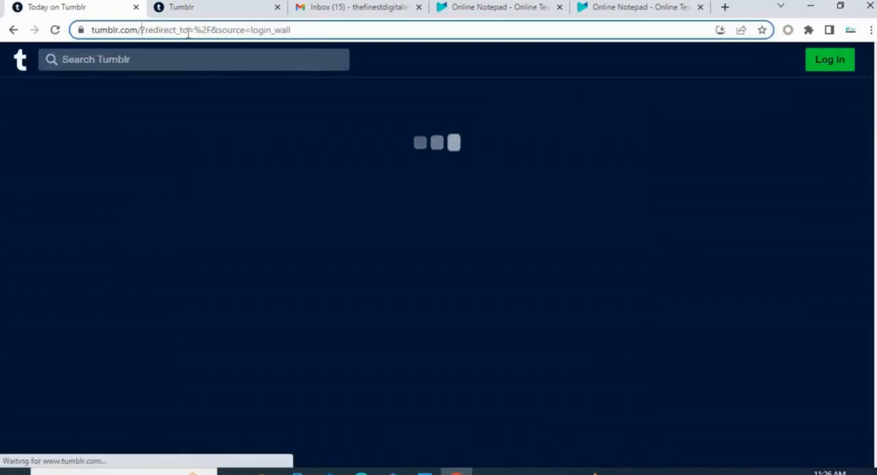
drag(142, 31, 289, 31)
key(BackSpace)
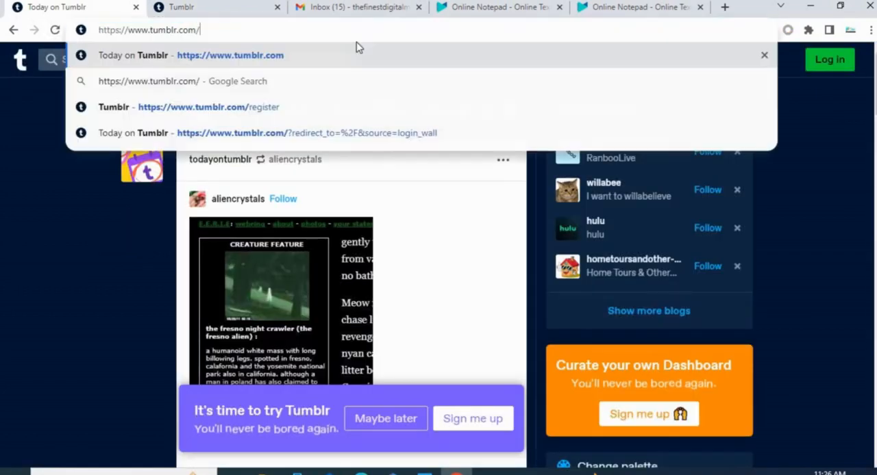
click(57, 30)
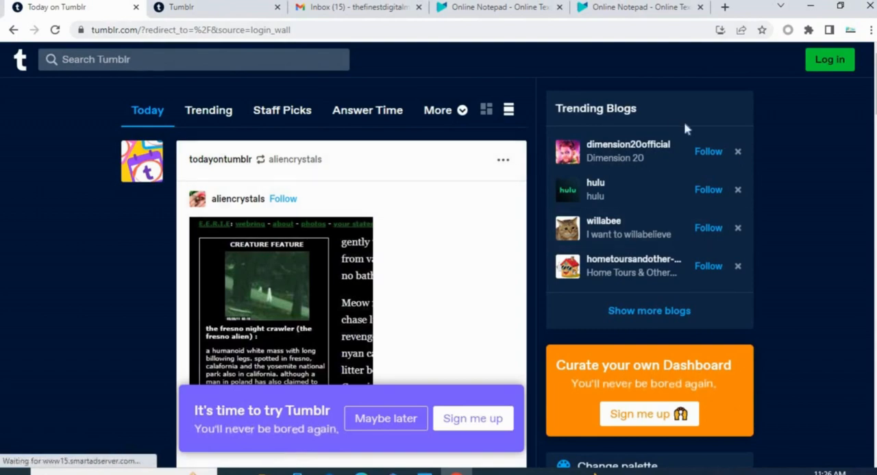
- Open the "Coming from Twitter?" sign-up page from the sign-up wall and examine its Twitter handle check
scroll(237, 230, down, 3)
scroll(236, 219, up, 3)
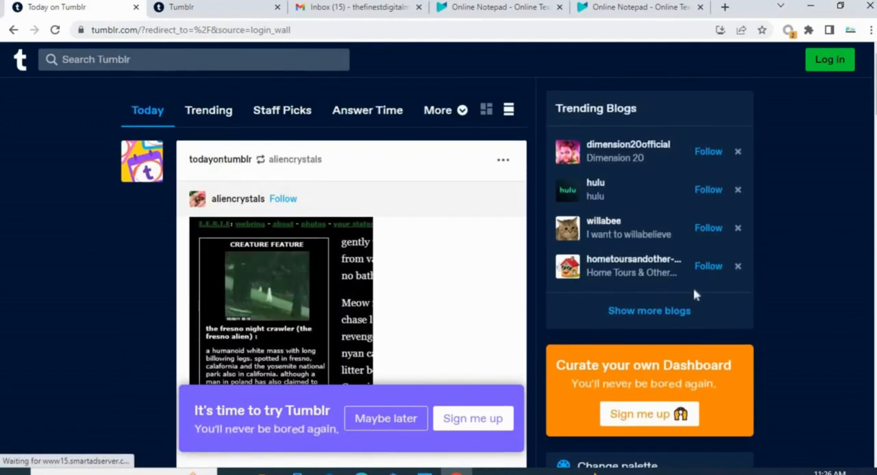
scroll(693, 294, down, 10)
scroll(687, 293, up, 5)
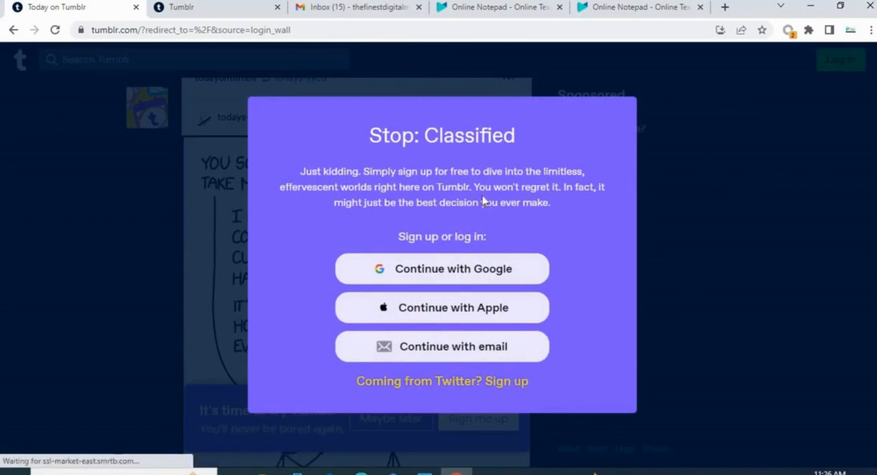
click(511, 387)
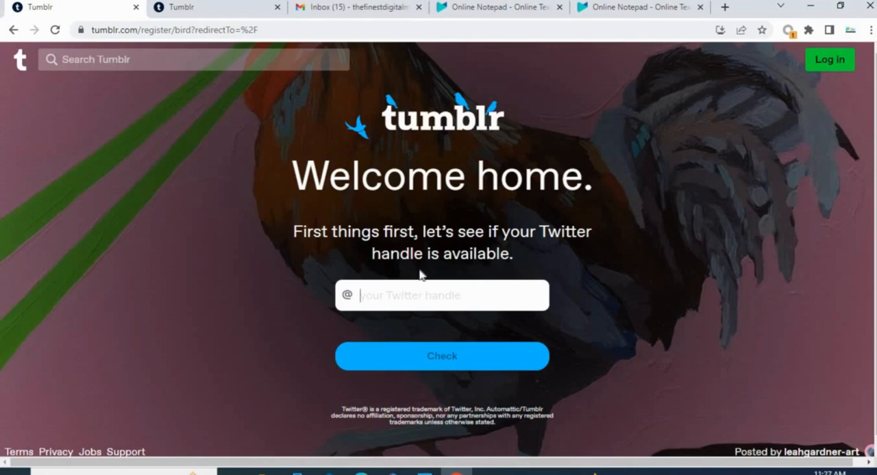
scroll(411, 280, down, 1)
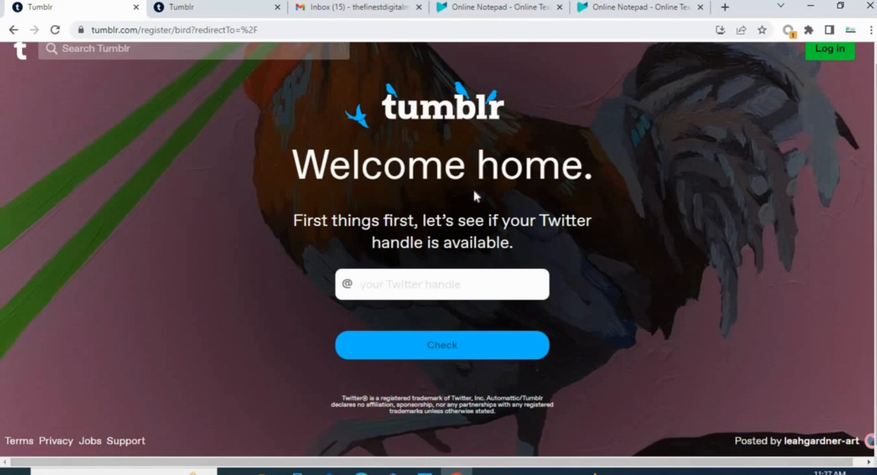
scroll(616, 137, up, 1)
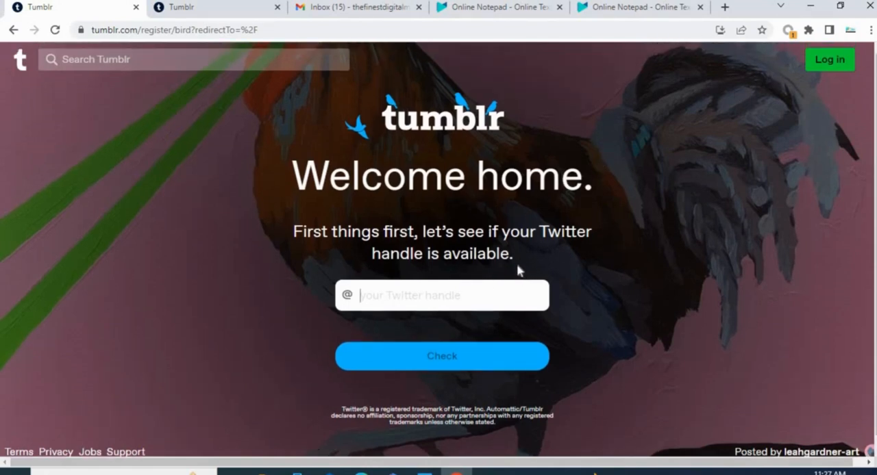
scroll(429, 279, down, 1)
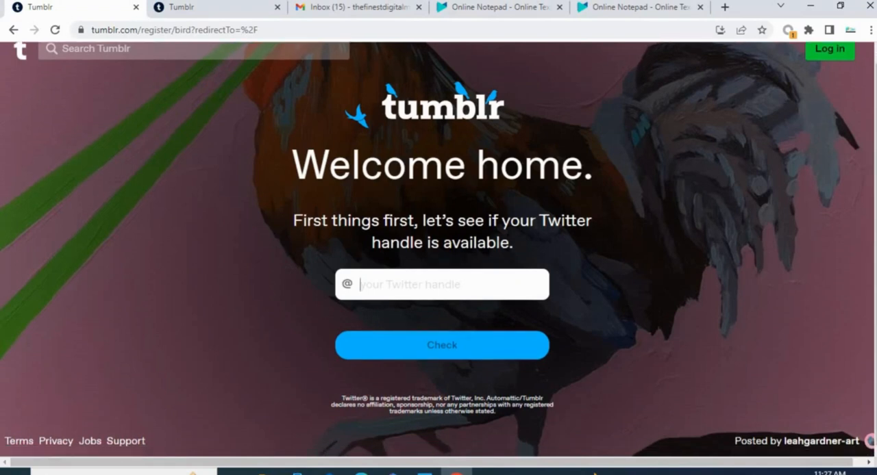
- Compare Tumblr's login page with its email sign-up page in both Tumblr browser tabs
click(822, 55)
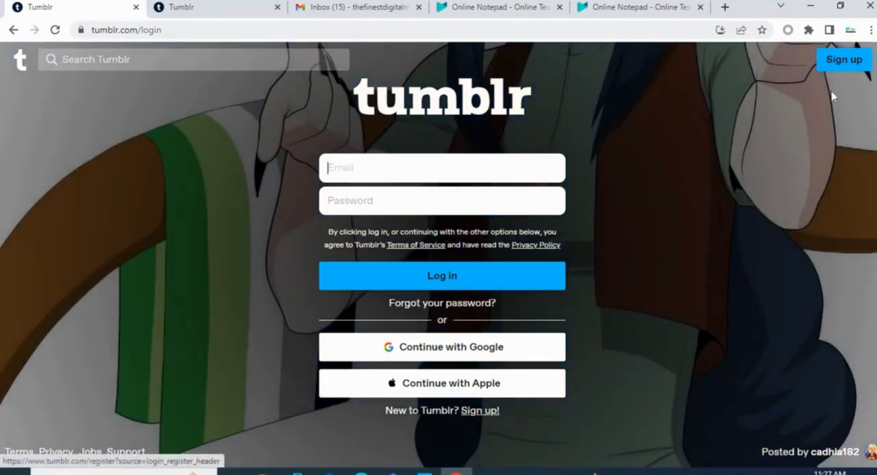
click(847, 66)
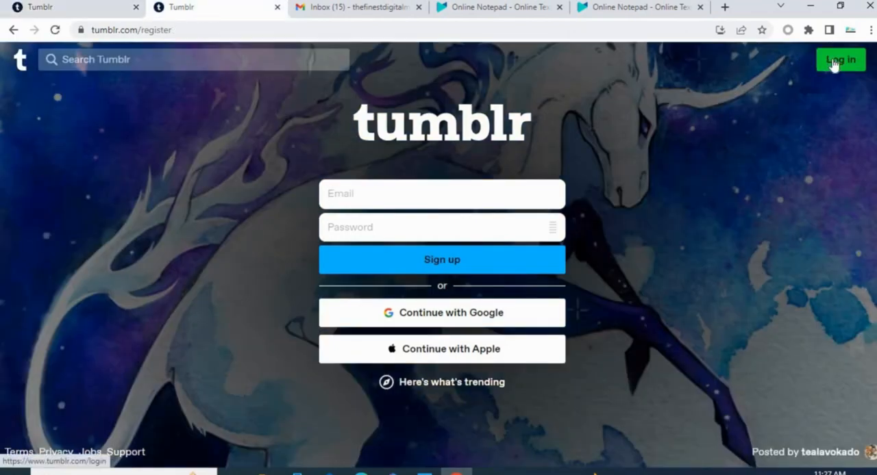
click(833, 63)
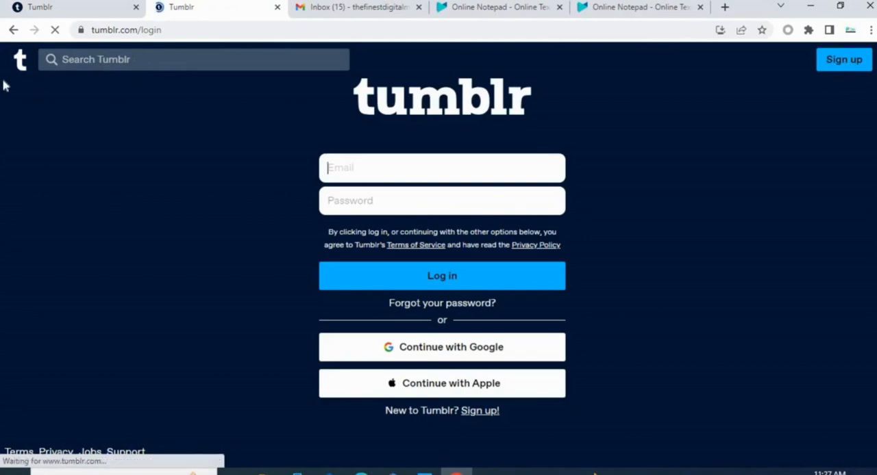
click(11, 30)
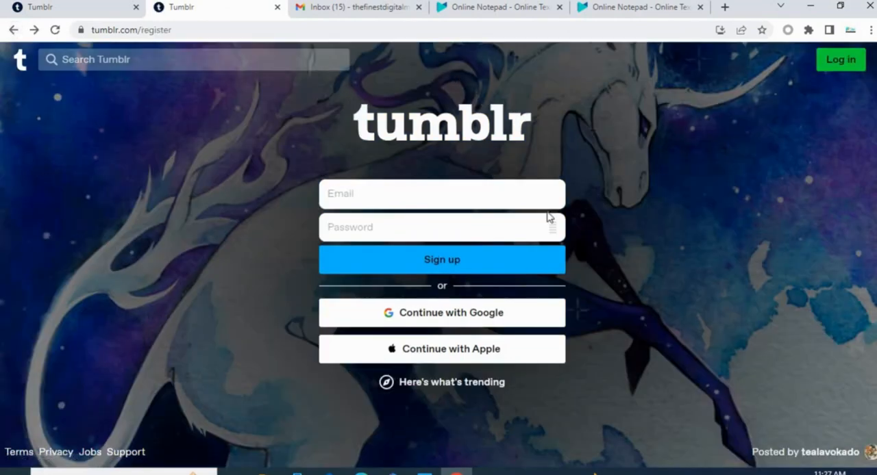
click(840, 61)
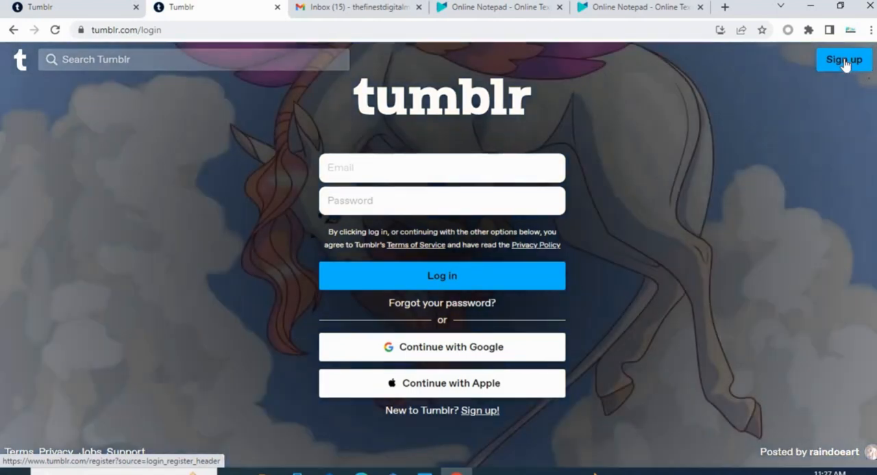
click(844, 61)
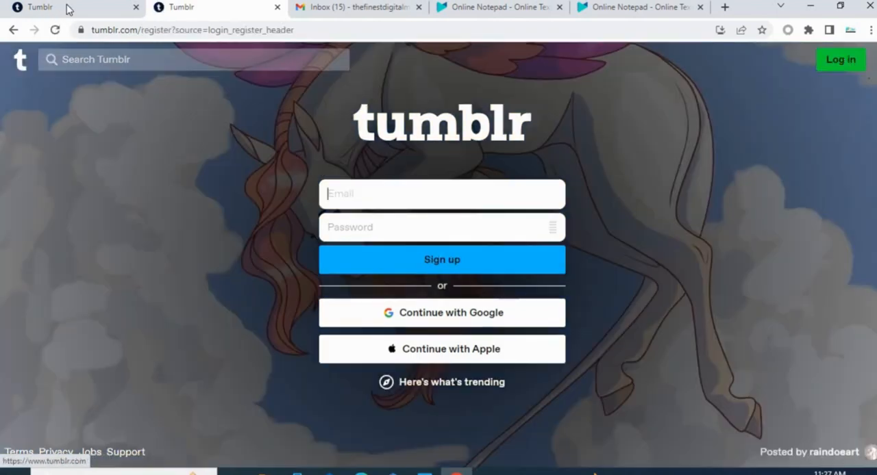
- Return to the first Tumblr tab and load the tumblr.com home page by cutting the address back to the domain
click(70, 7)
click(141, 31)
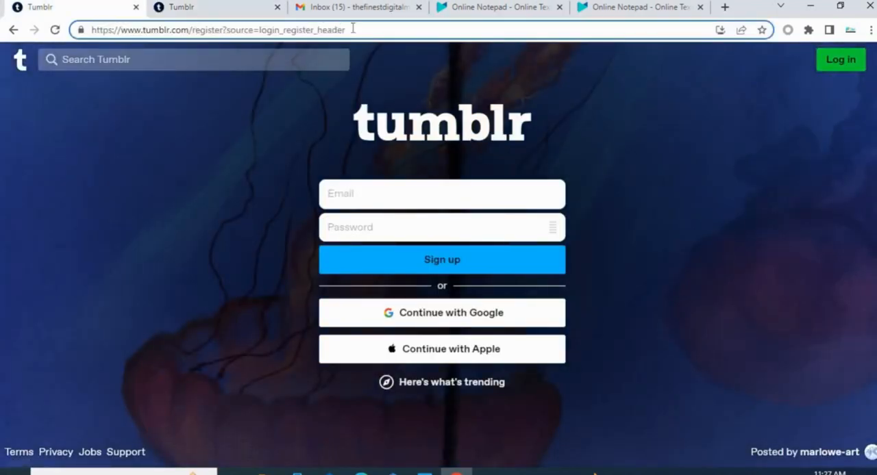
drag(353, 28, 190, 31)
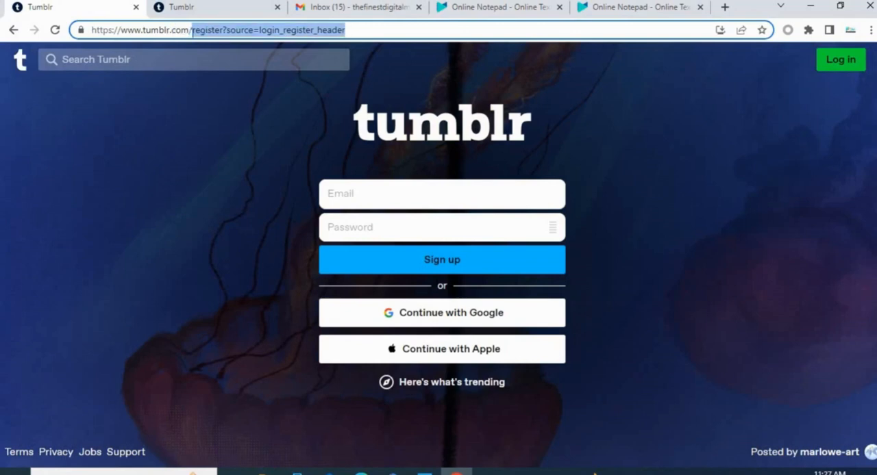
key(BackSpace)
key(Return)
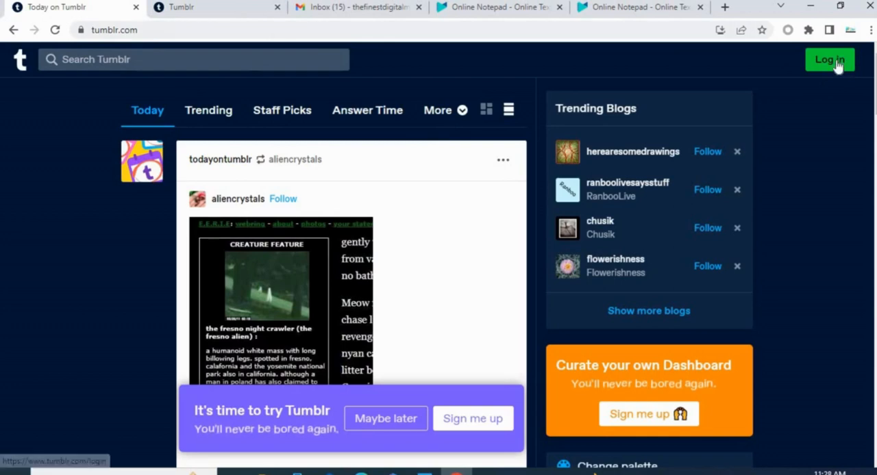
- Reach the email and password sign-up form by way of the Twitter sign-up page and the login page
click(832, 61)
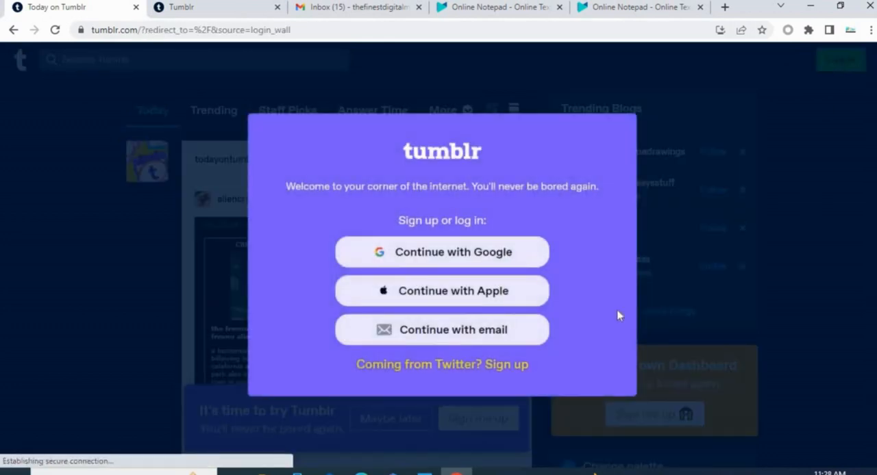
click(505, 367)
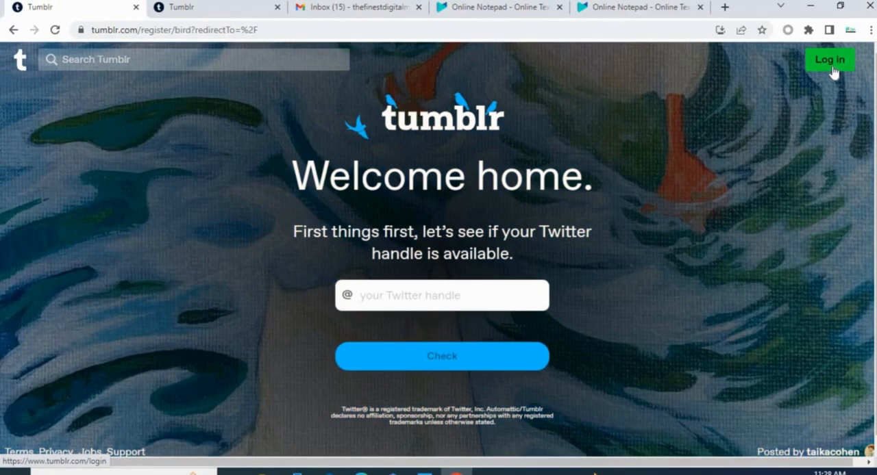
click(826, 65)
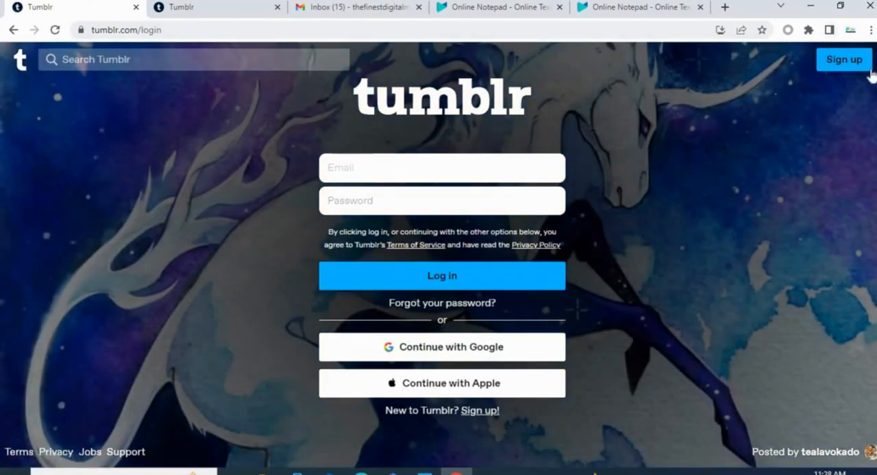
click(501, 175)
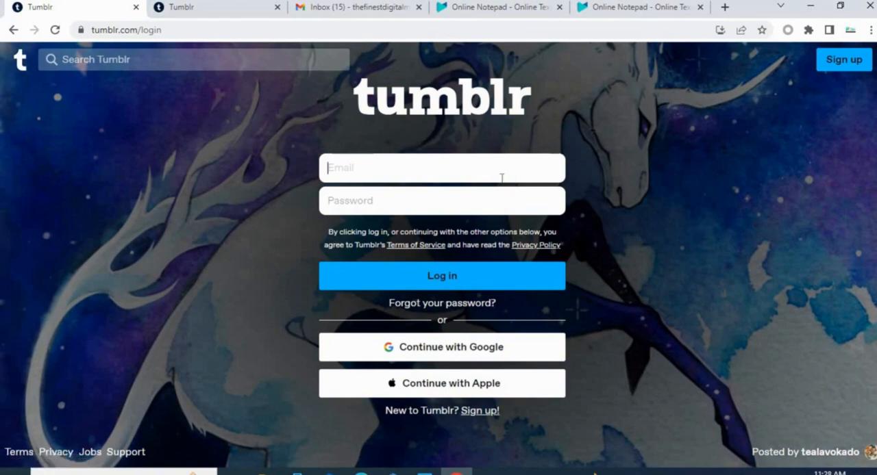
click(852, 69)
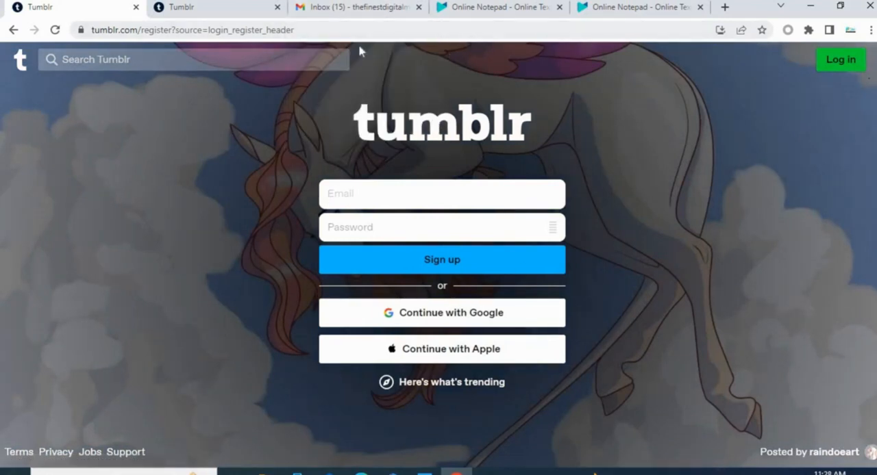
- Switch to the Gmail inbox and display the signed-in Google account's details
click(368, 8)
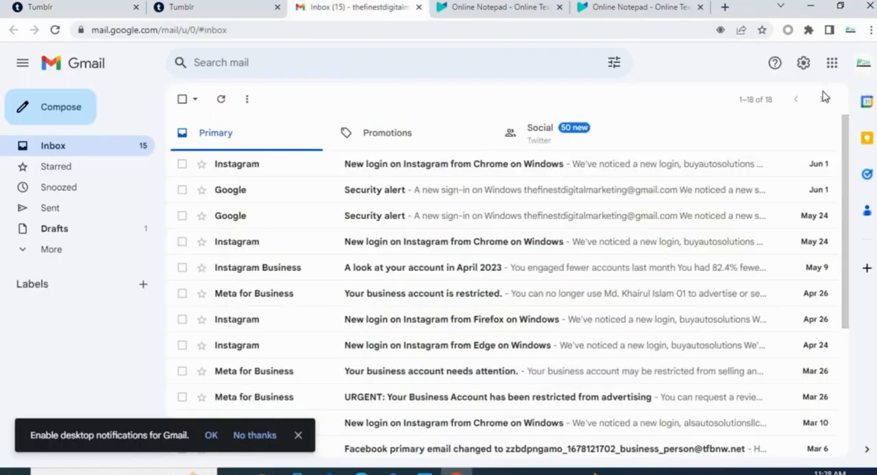
click(859, 67)
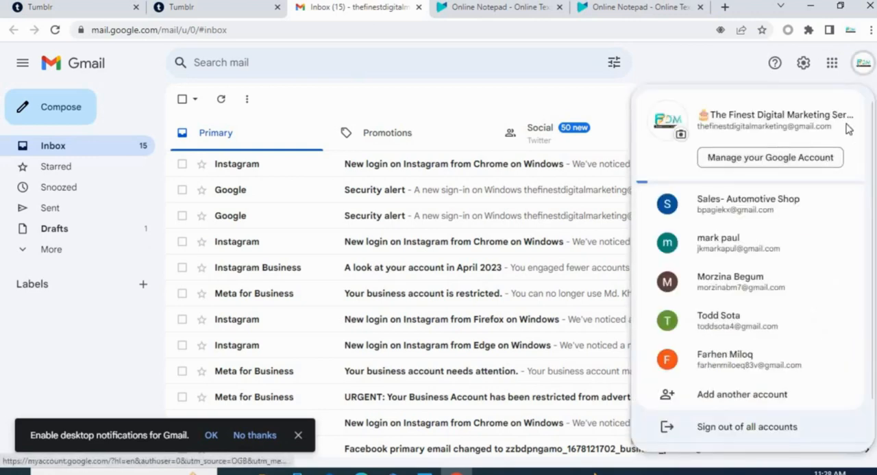
- Copy the signed-in Google account's email address and return to the first Tumblr tab
drag(848, 129, 699, 132)
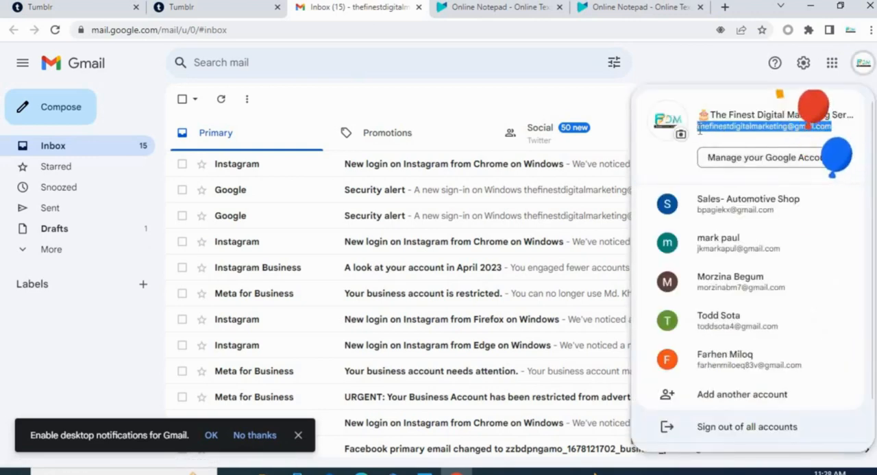
right_click(705, 131)
click(703, 142)
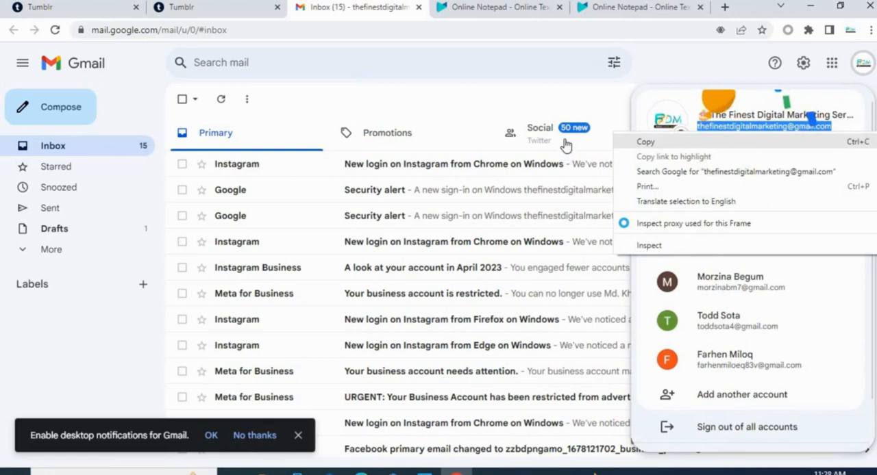
click(40, 8)
- Fill in the sign-up form with the copied email address and the suggested strong password, and submit it
right_click(353, 202)
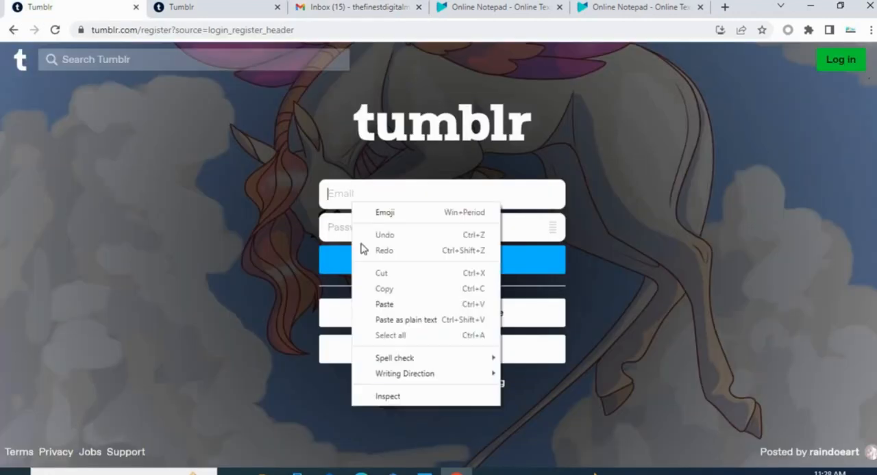
click(391, 306)
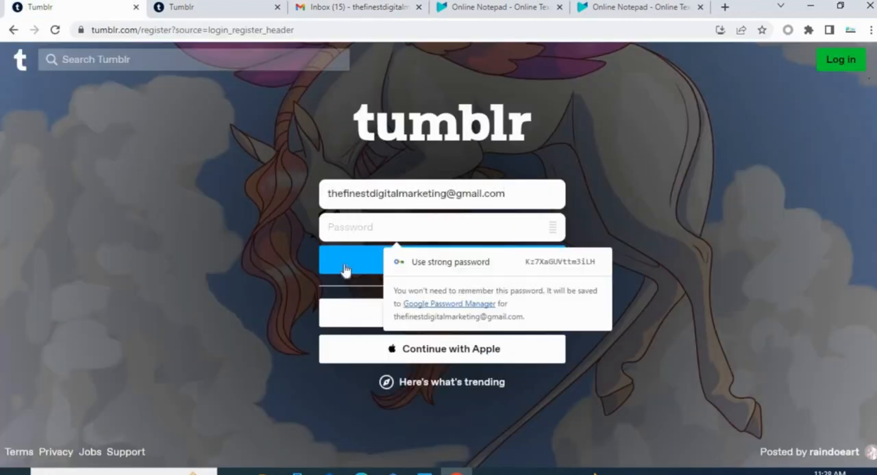
click(436, 267)
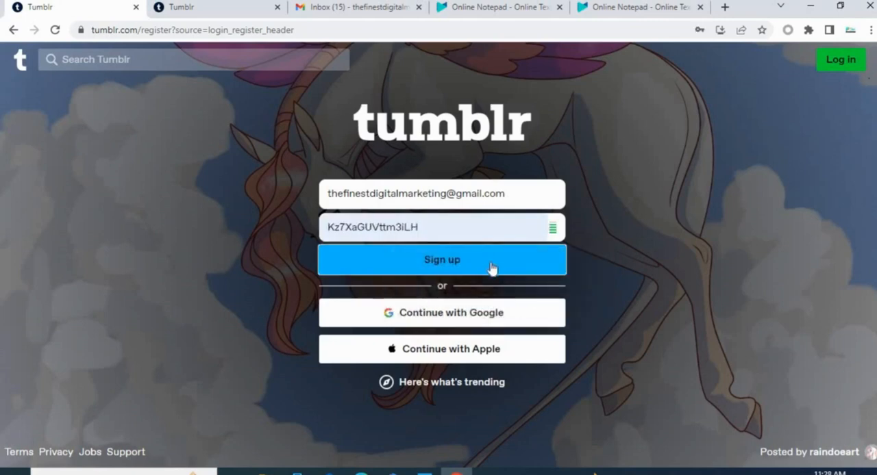
click(472, 267)
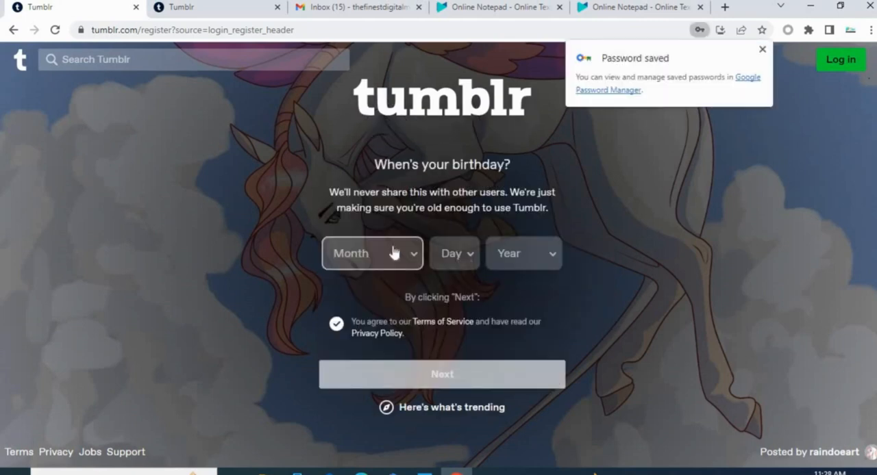
- Choose the month, day and year of birth for the new account and continue the sign-up
click(393, 252)
click(364, 351)
click(452, 253)
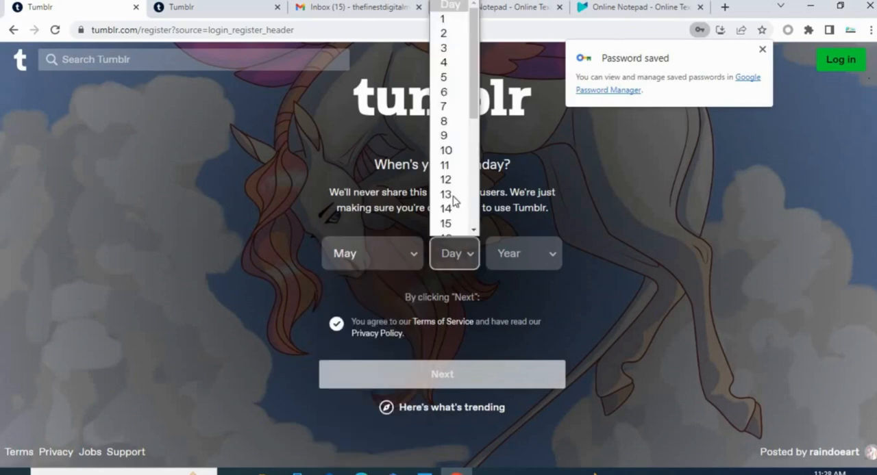
click(451, 199)
click(525, 254)
scroll(491, 191, down, 3)
scroll(491, 191, up, 3)
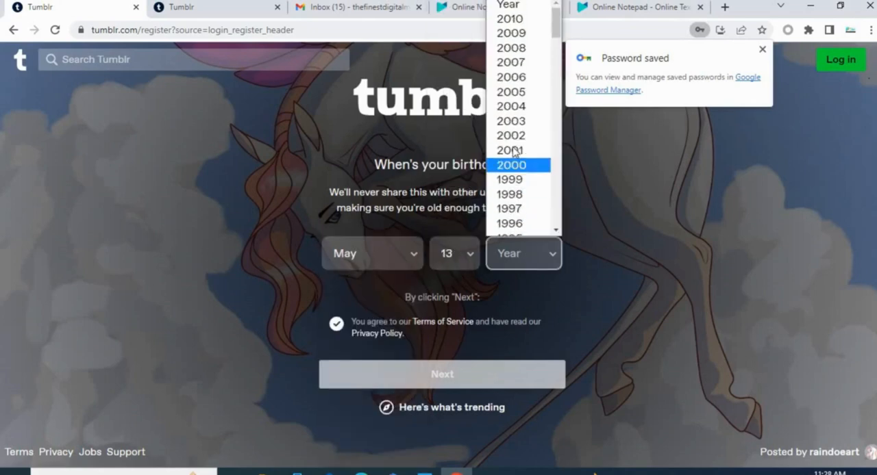
click(503, 179)
scroll(673, 155, down, 1)
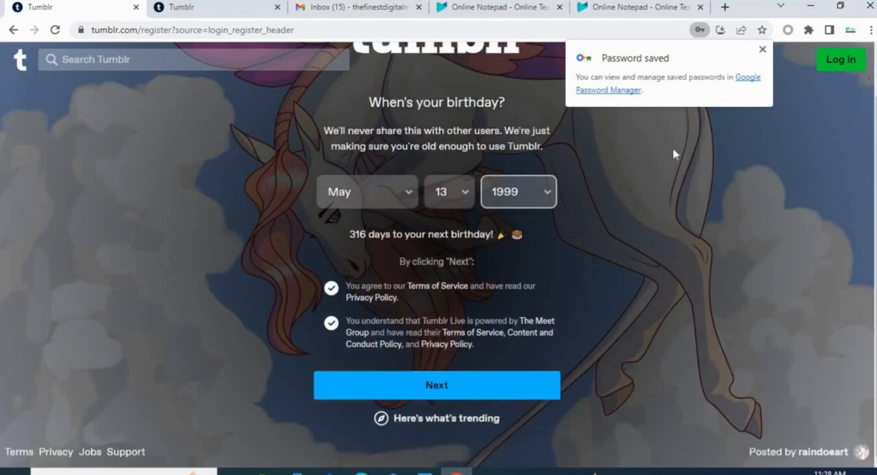
click(423, 385)
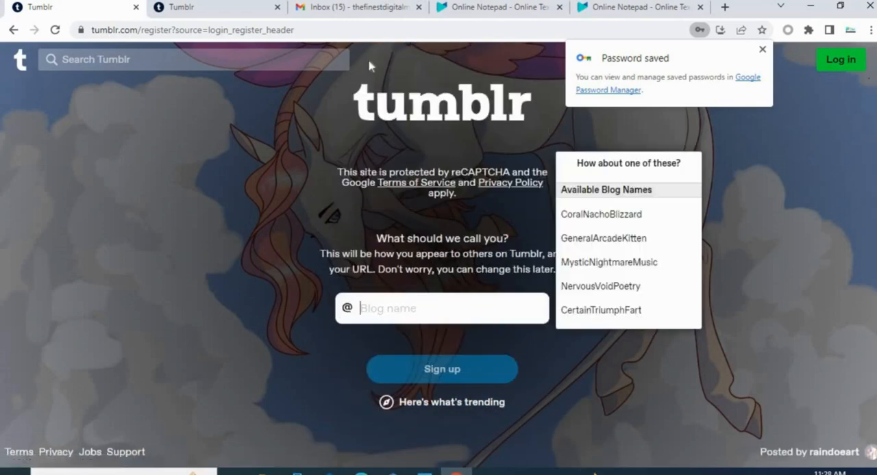
click(361, 14)
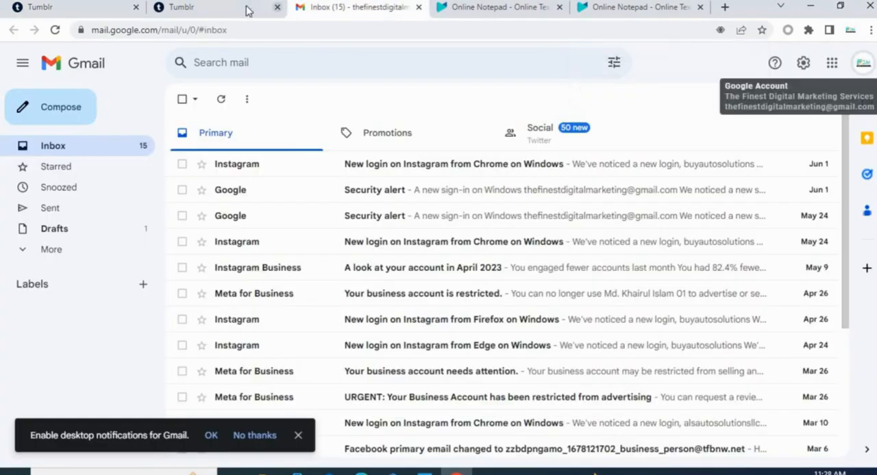
click(58, 13)
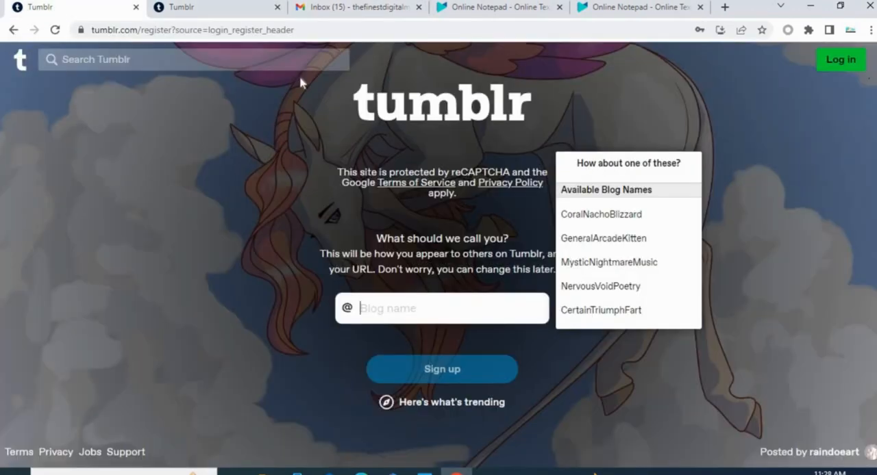
click(185, 11)
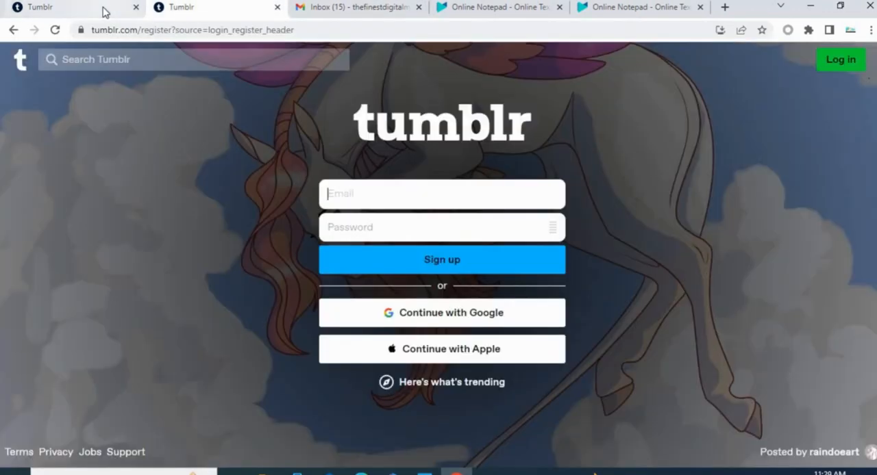
click(104, 13)
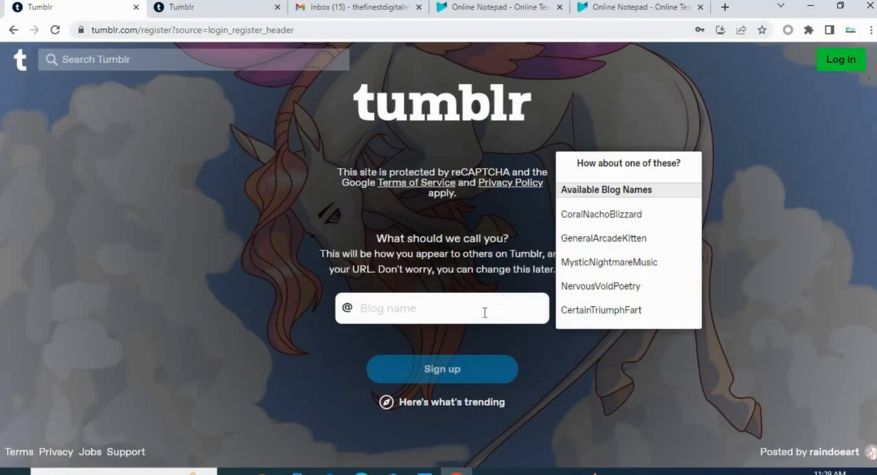
click(356, 9)
- Copy the username agsfusa23 from the first Online Notepad tab into Tumblr's blog name field and complete the sign-up
click(496, 9)
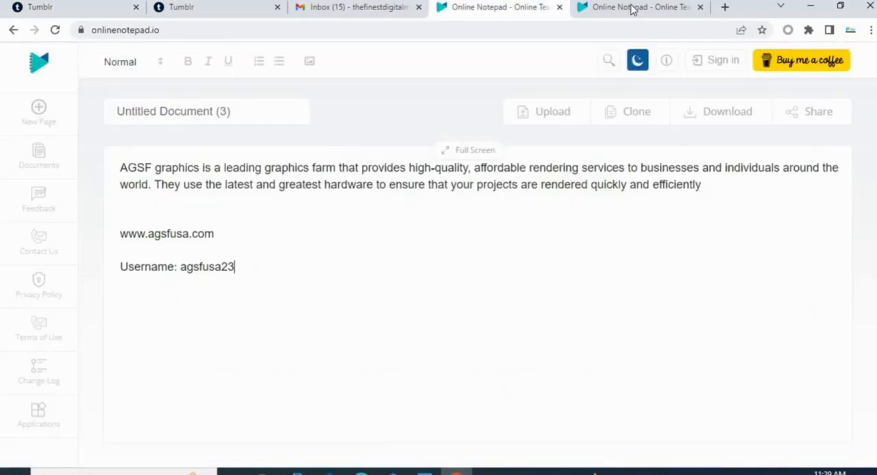
drag(253, 268, 181, 268)
right_click(202, 273)
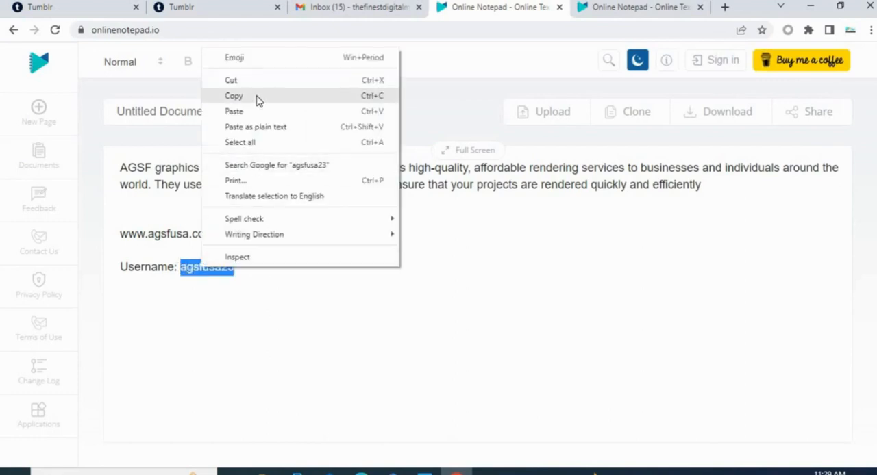
click(259, 100)
click(78, 8)
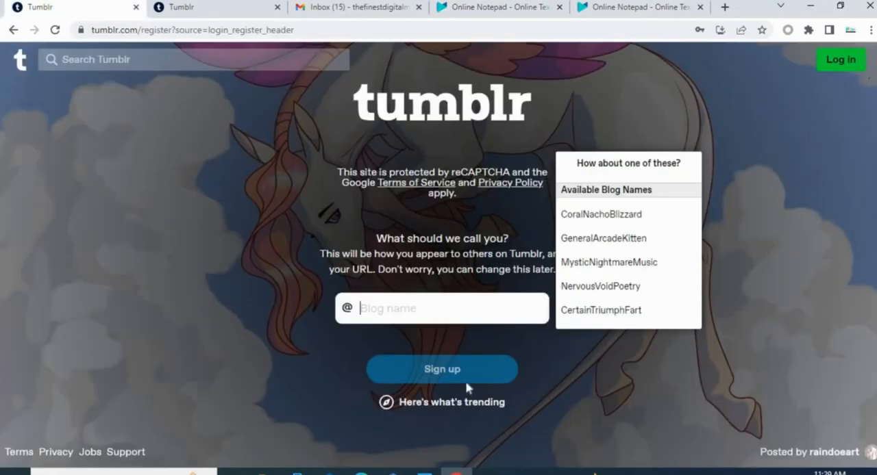
right_click(406, 303)
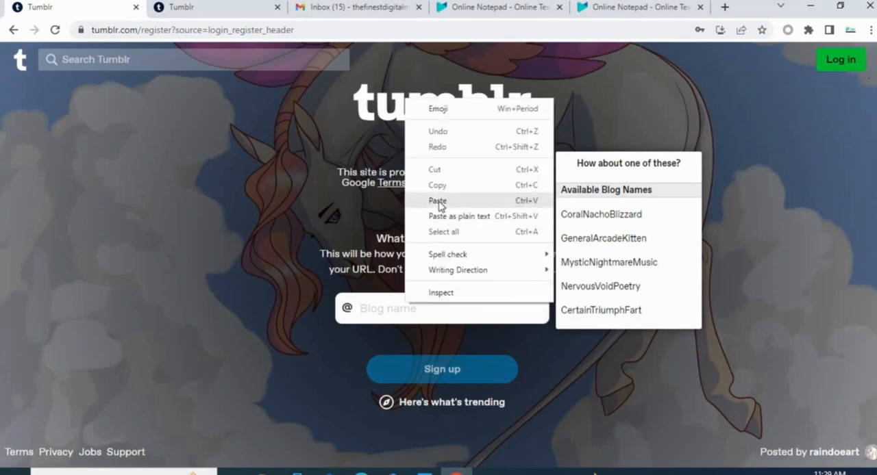
click(439, 200)
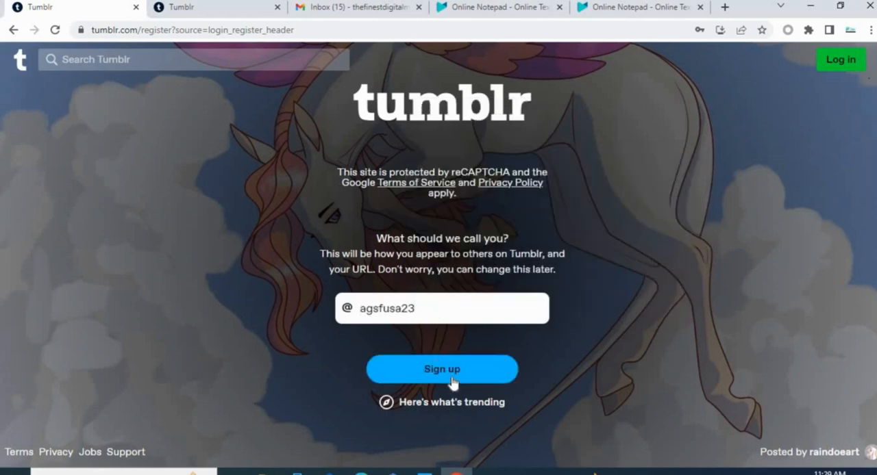
click(426, 370)
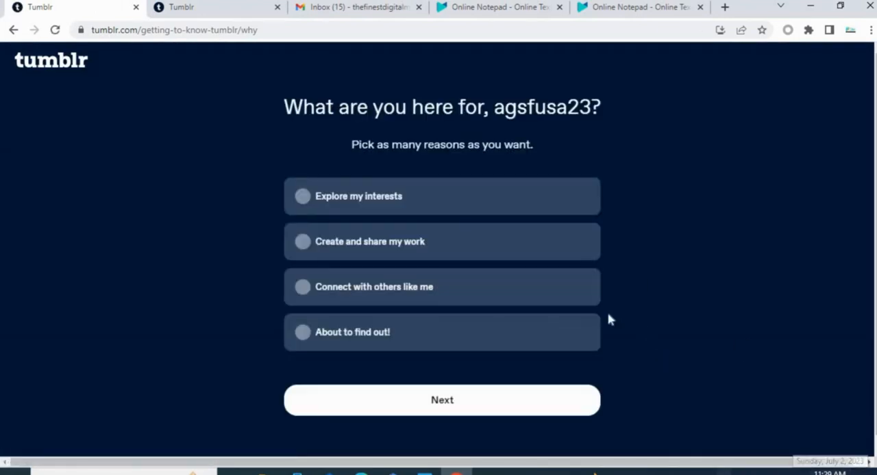
- Select all four reasons for being on Tumblr, from "Explore my interests" to "About to find out!", and continue
click(420, 202)
click(400, 253)
click(419, 291)
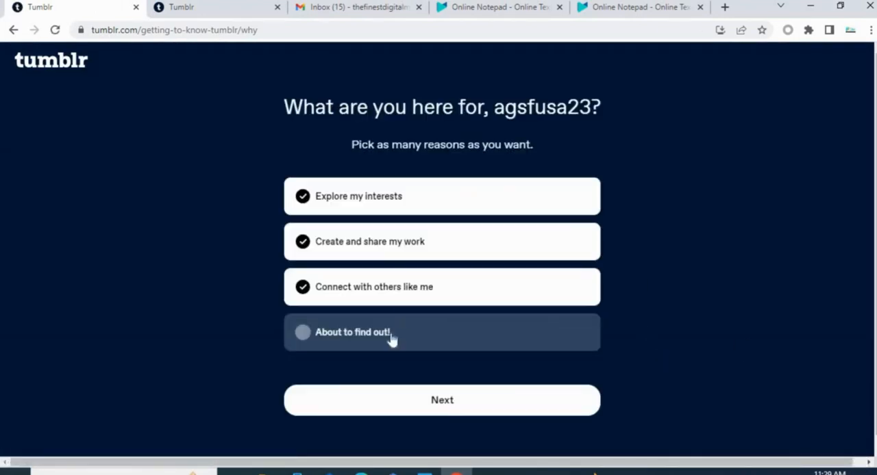
click(392, 341)
click(439, 404)
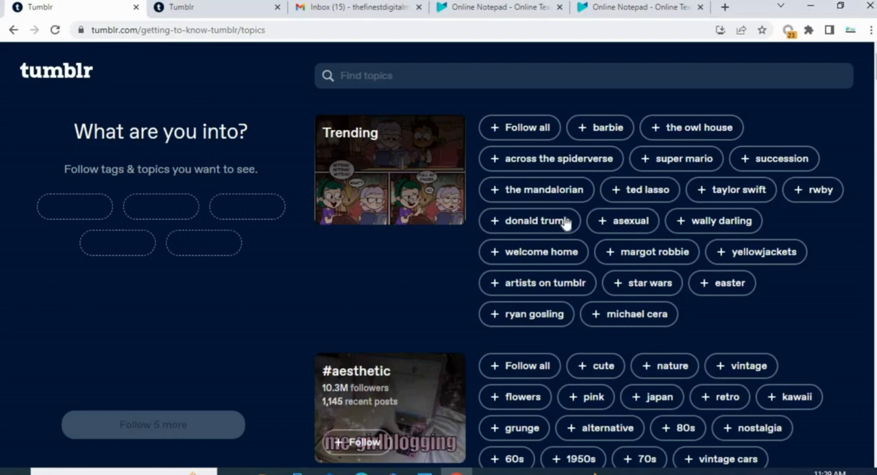
scroll(558, 264, down, 4)
scroll(573, 222, up, 4)
click(540, 133)
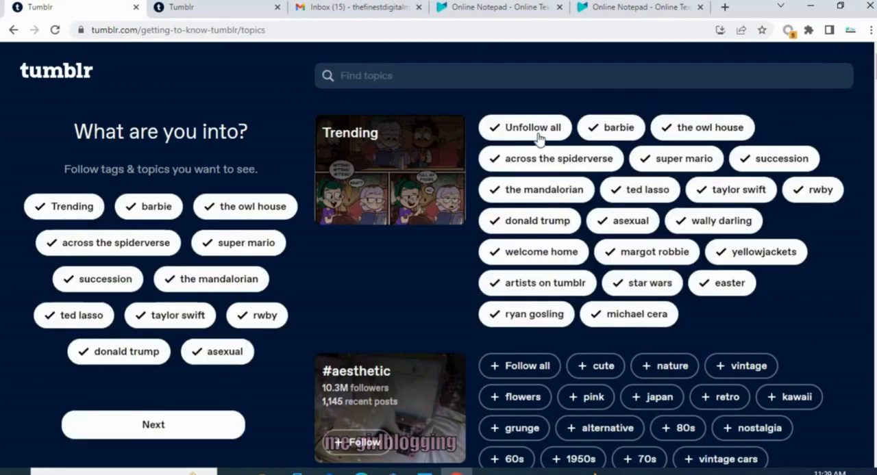
click(538, 133)
- Follow the topics barbie, the owl house, across the spiderverse, the mandalorian, ted lasso, donald trump and pink, and continue
click(676, 130)
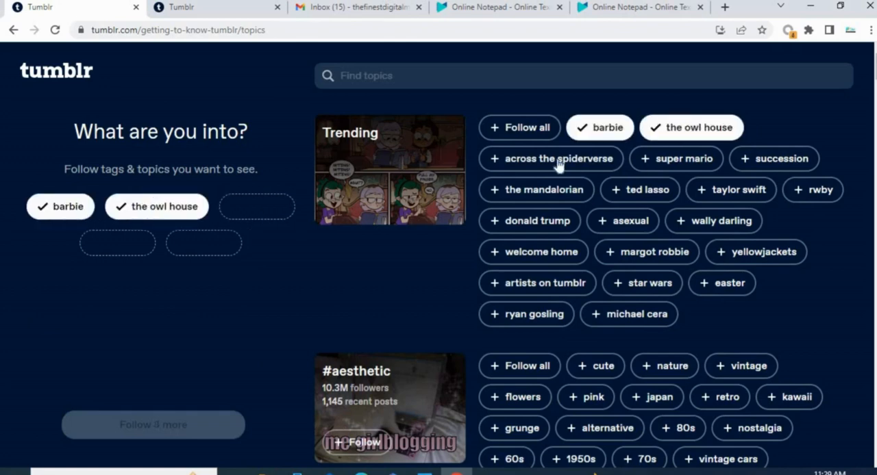
click(559, 162)
click(538, 194)
click(644, 192)
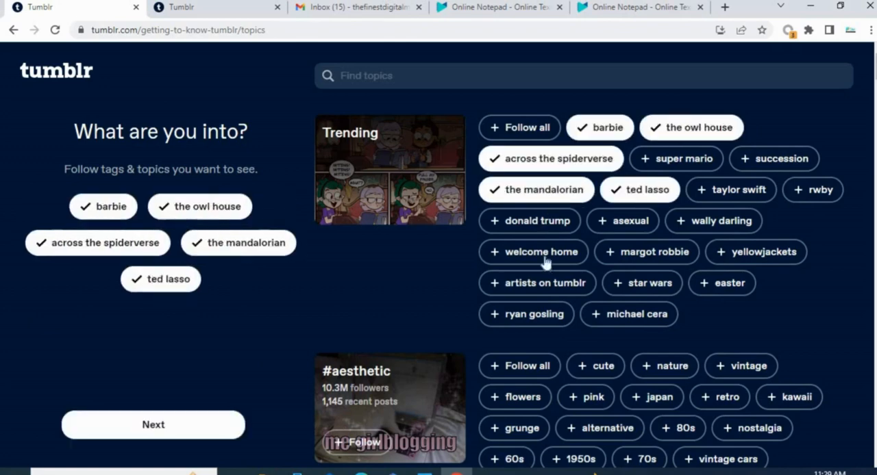
click(537, 220)
scroll(226, 396, down, 3)
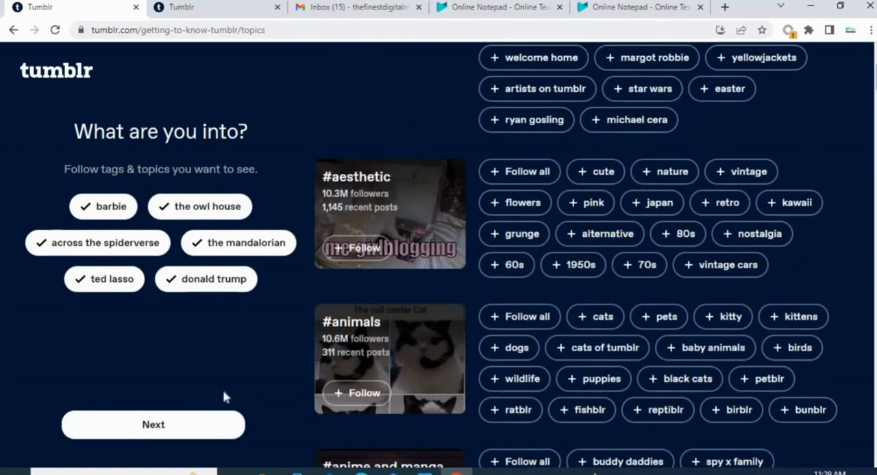
click(596, 204)
click(162, 428)
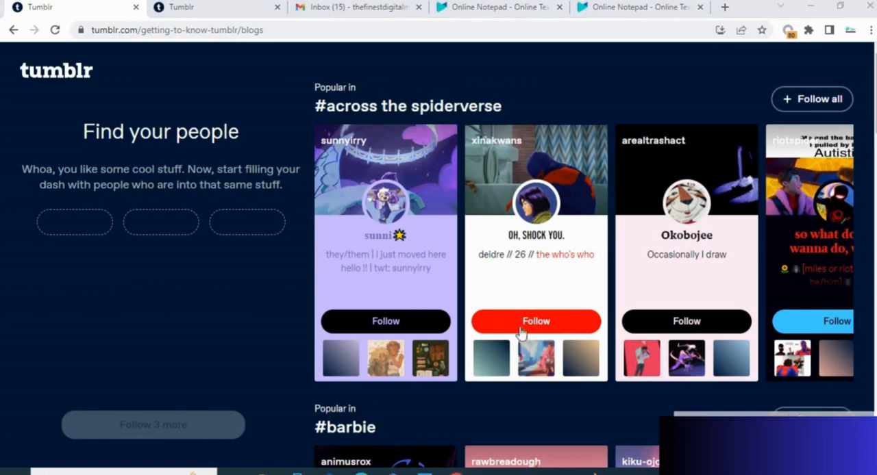
- Follow the suggested blogs xinakwans, arealtrashact and riotspider, and continue to the dashboard
click(563, 323)
click(685, 325)
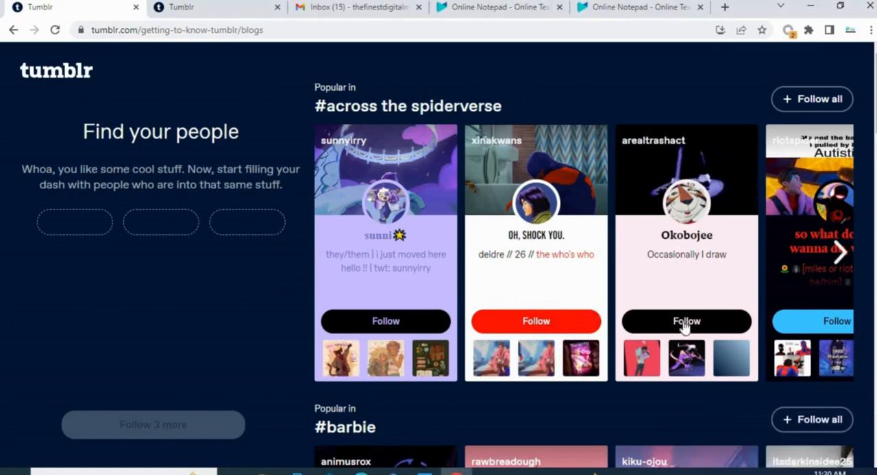
click(816, 323)
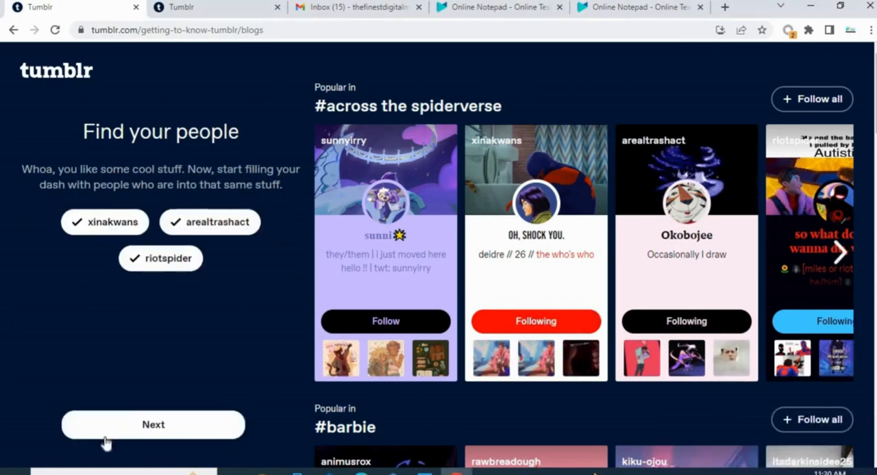
click(144, 426)
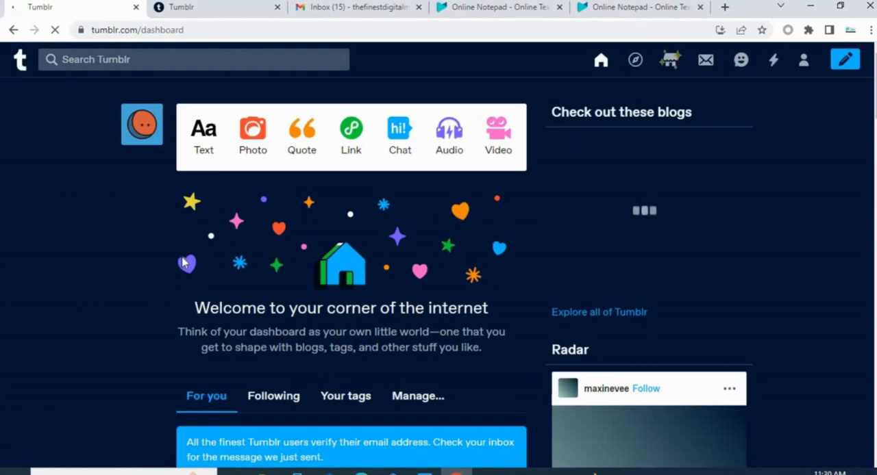
- View the agsfusa23 blog's posts page and return to the dashboard
click(803, 63)
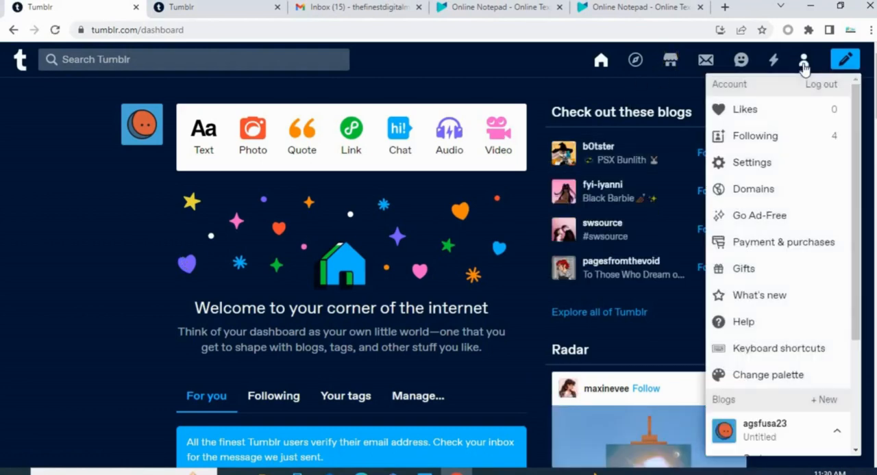
scroll(774, 391, down, 1)
click(768, 368)
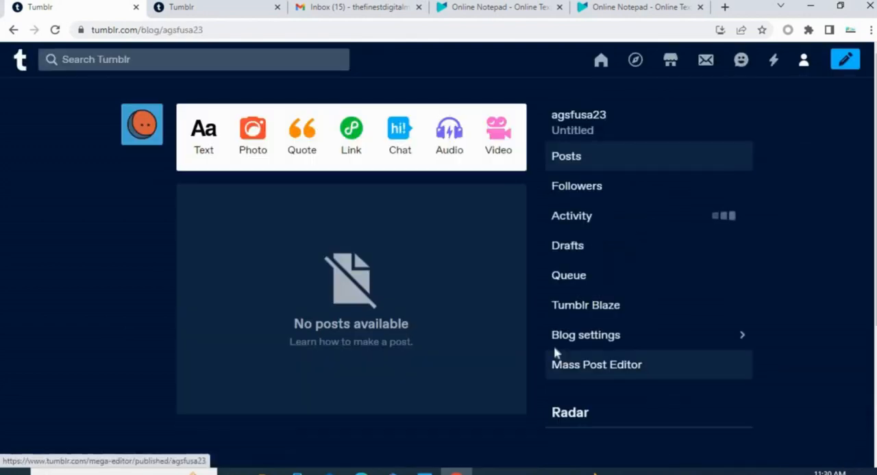
click(19, 62)
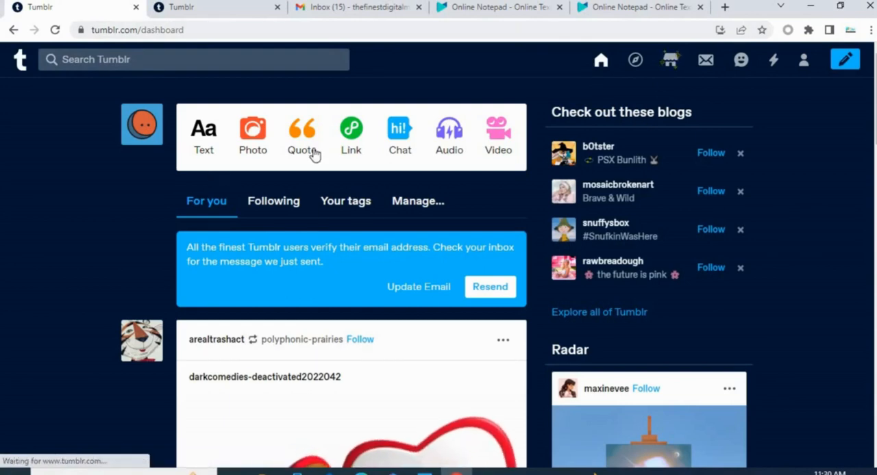
- Open the agsfusa23 blog from the account's blog list and bring up its public profile view
click(806, 62)
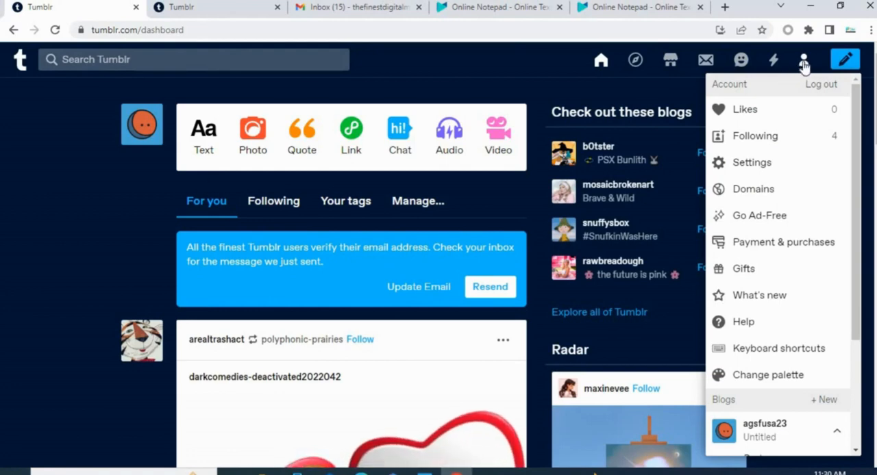
scroll(754, 294, down, 3)
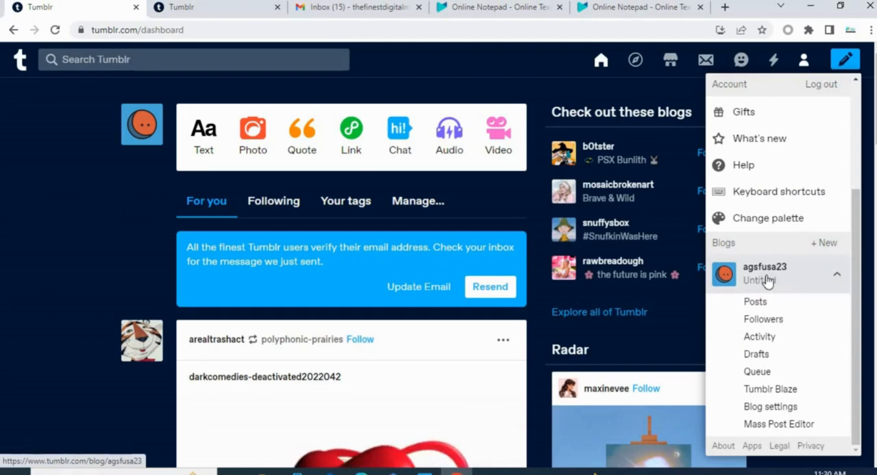
click(767, 279)
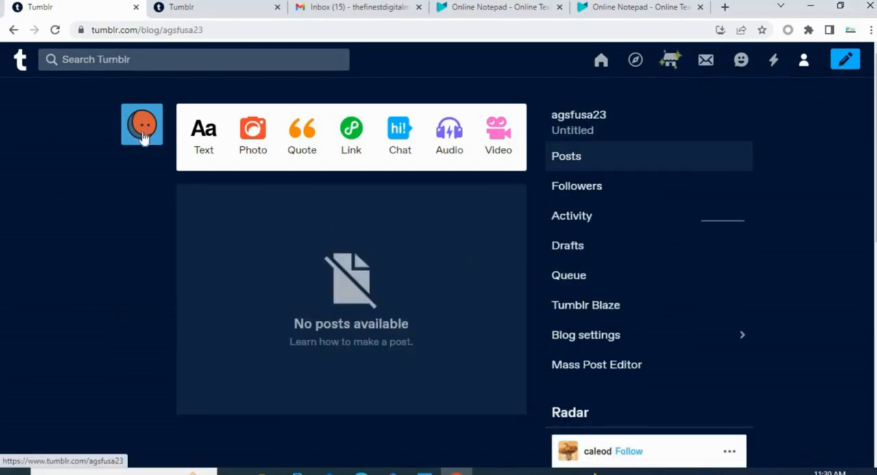
mouse_move(143, 136)
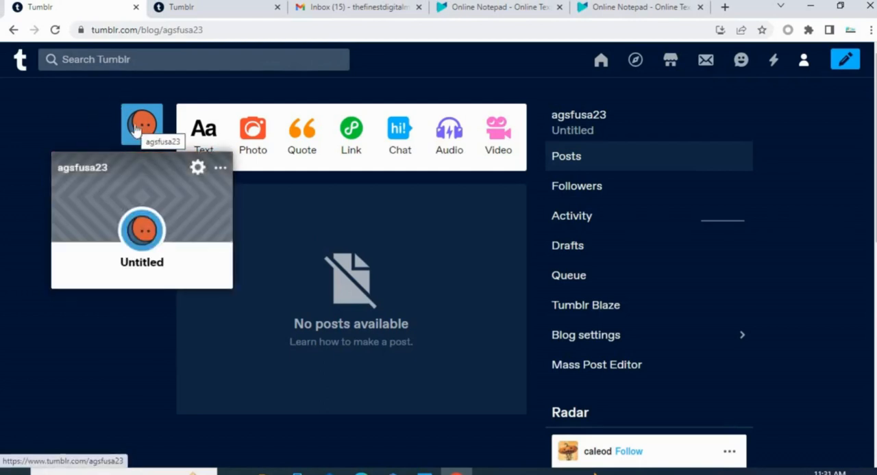
click(135, 131)
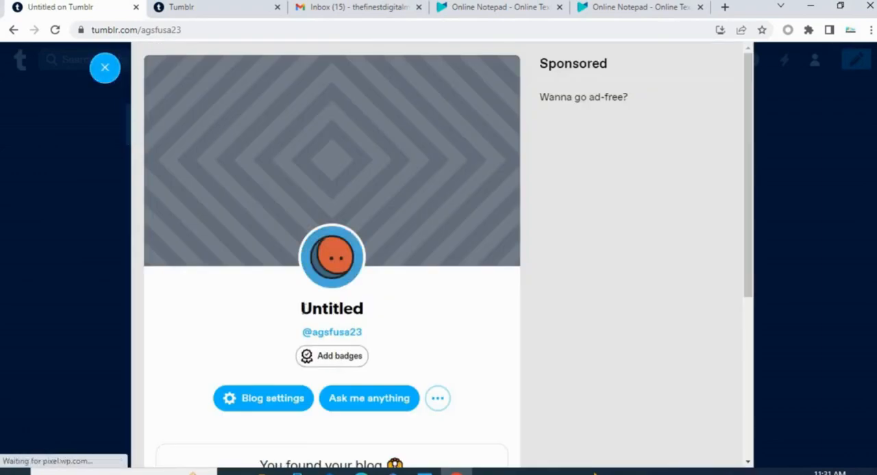
- View the agsfusa23 blog's settings page and return to the blog's profile view
click(437, 400)
click(296, 402)
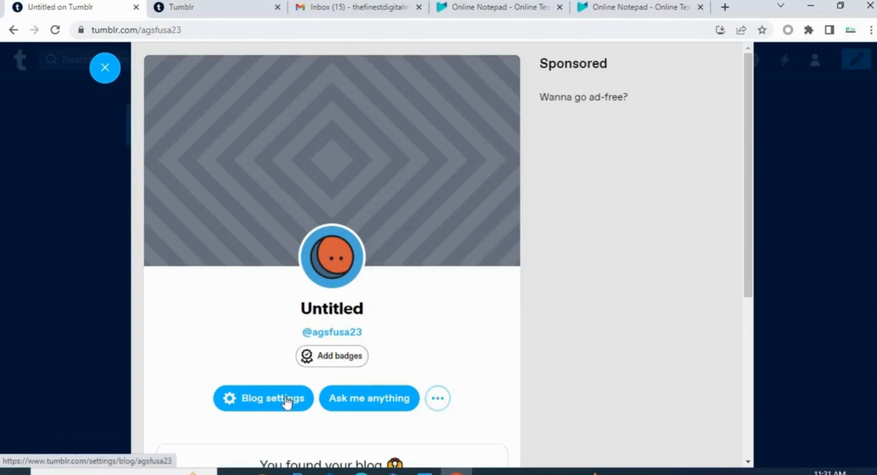
click(280, 402)
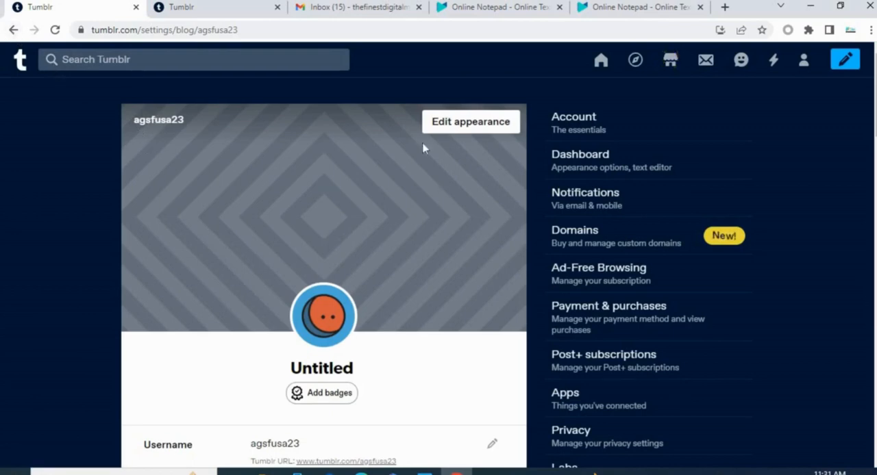
scroll(422, 147, down, 1)
click(12, 30)
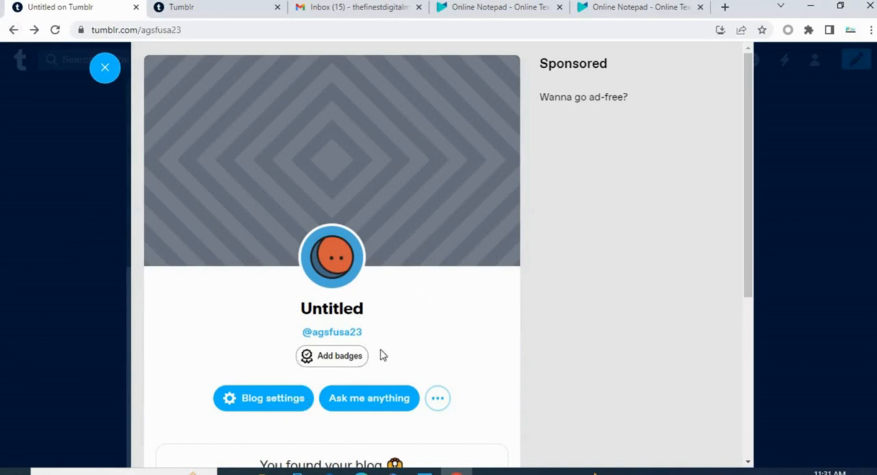
- Open the blog settings page from the agsfusa23 profile view
click(439, 401)
click(413, 418)
click(247, 404)
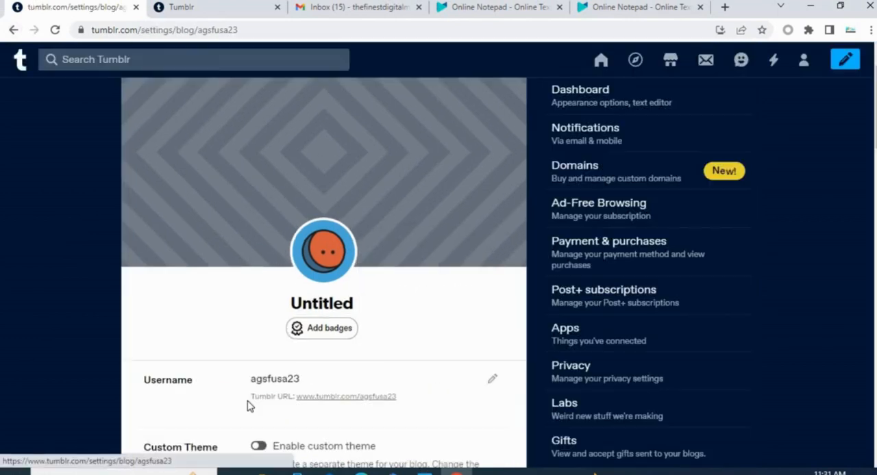
scroll(301, 356, down, 1)
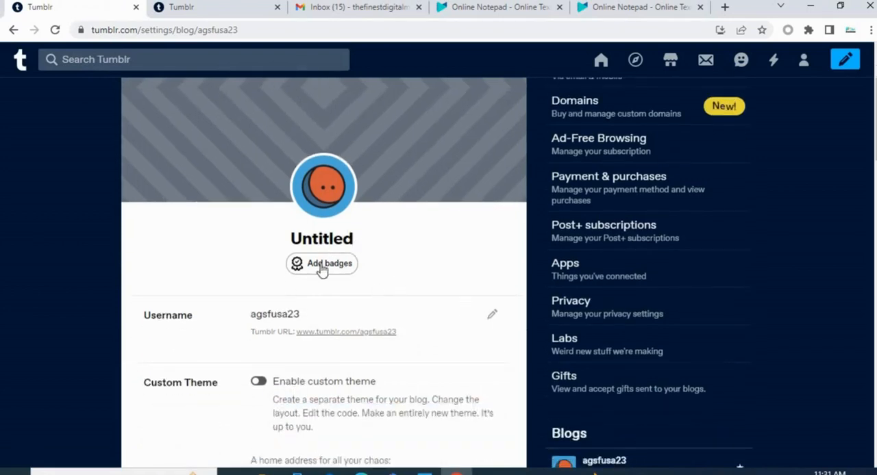
scroll(368, 238, up, 2)
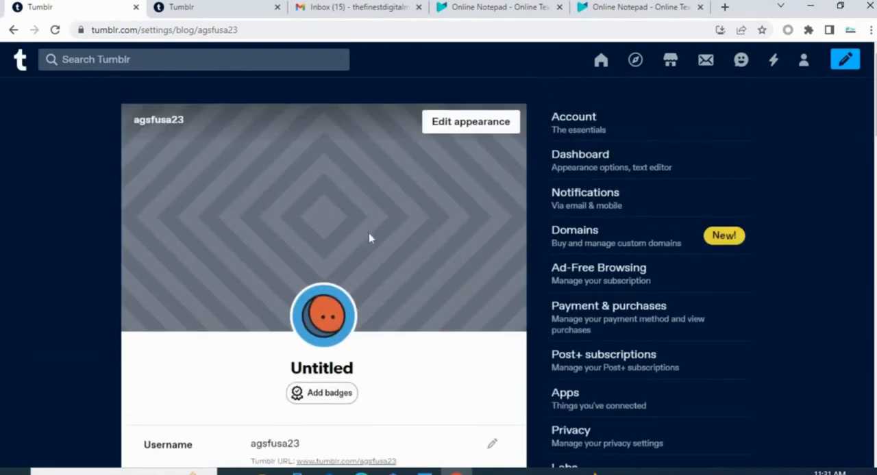
- Start editing the blog's appearance and replace its title with AGSF
click(472, 128)
scroll(352, 342, down, 2)
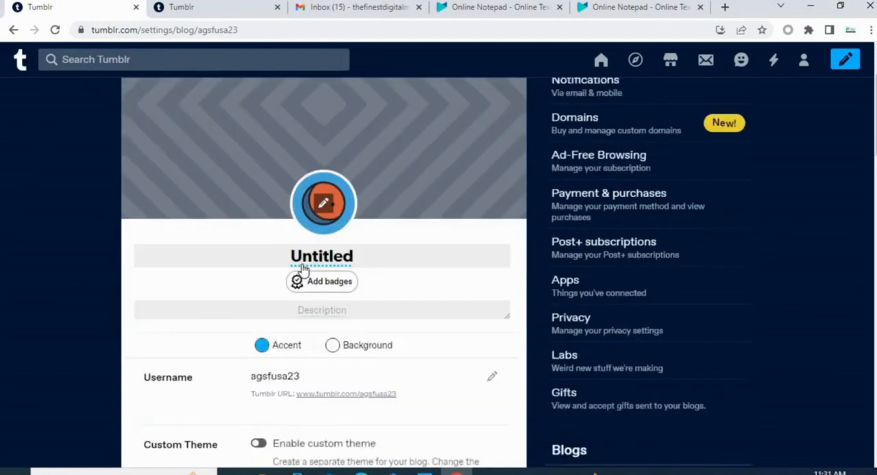
click(292, 239)
drag(292, 239, 356, 248)
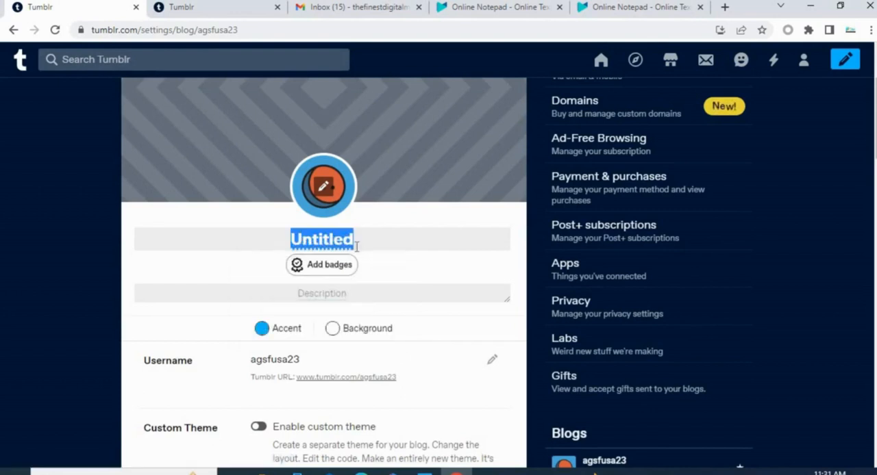
text(A)
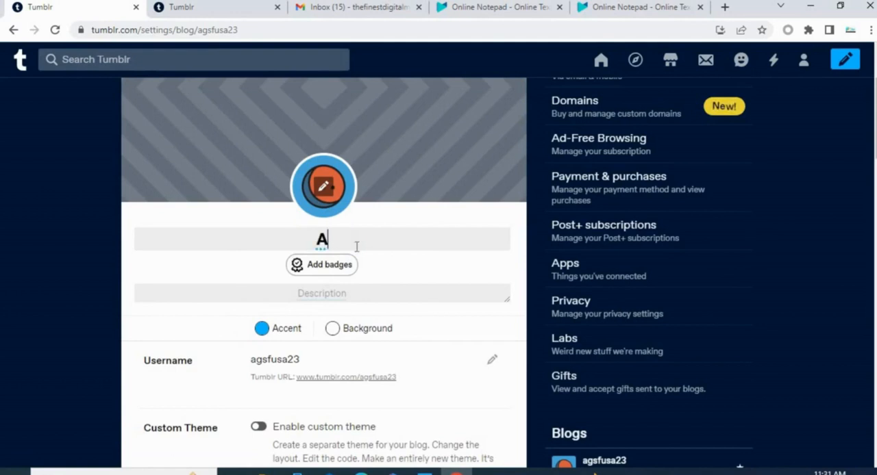
text(GSF)
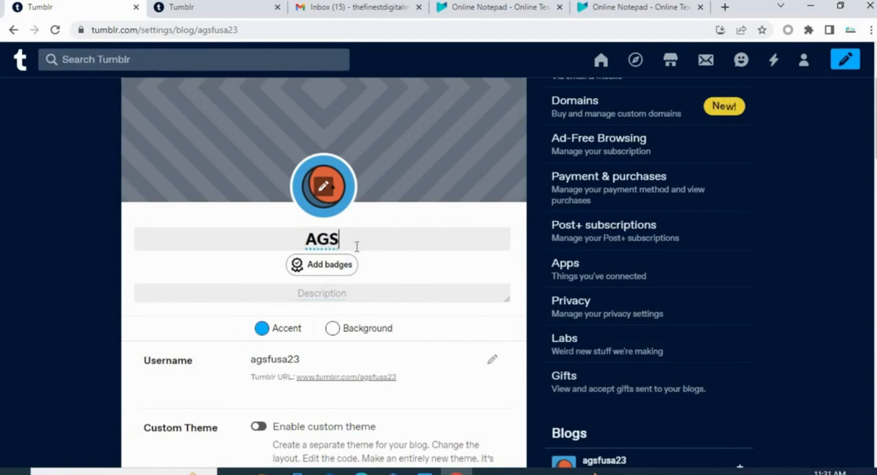
- Copy the AGSF graphics paragraph from the Online Notepad document and paste it as the blog's description in Tumblr
click(329, 293)
click(504, 8)
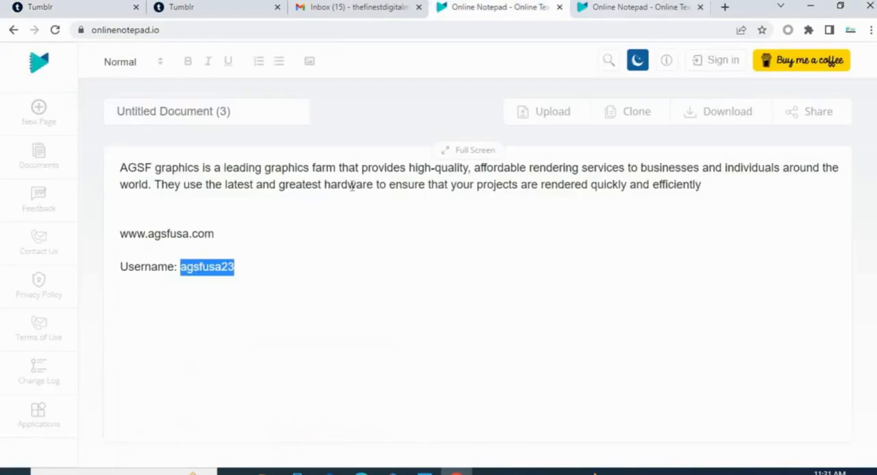
drag(707, 187, 104, 174)
key(ctrl+c)
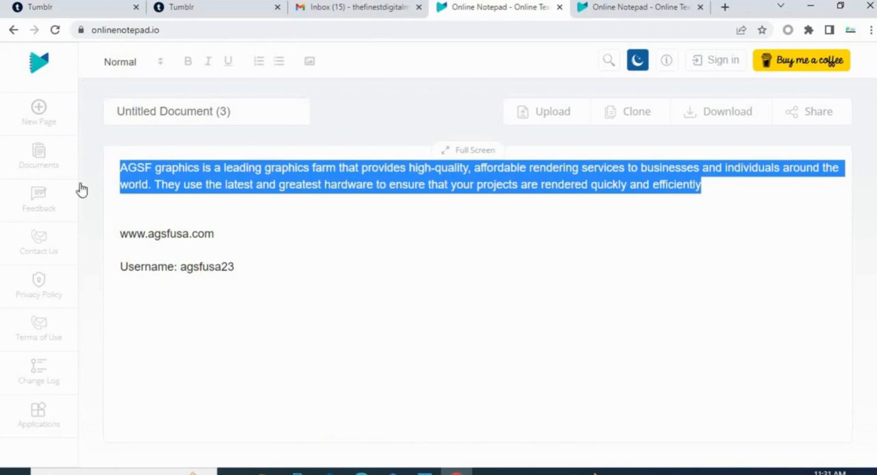
click(75, 8)
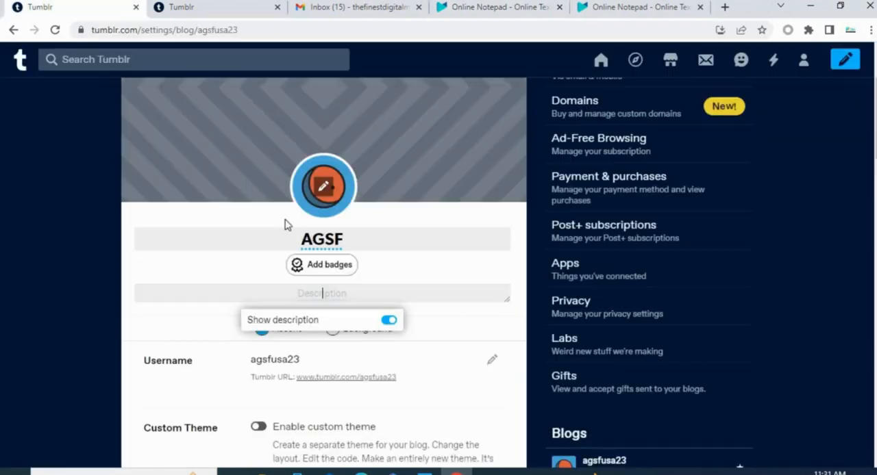
click(335, 301)
key(ctrl+v)
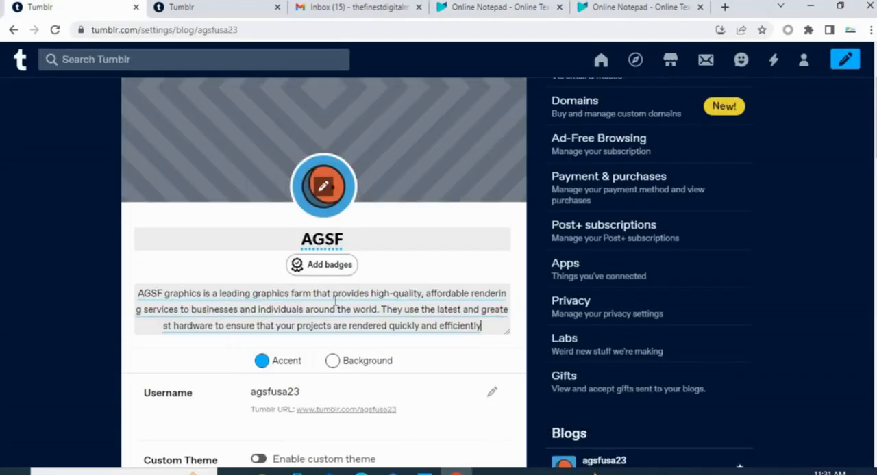
- Look through the remaining blog settings, from the custom theme and likes to visibility, export and account deletion
scroll(336, 301, down, 3)
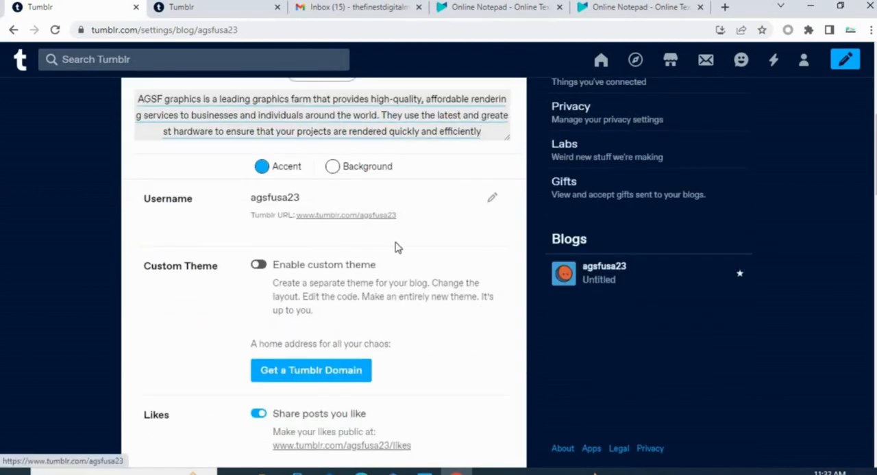
scroll(394, 248, up, 2)
scroll(394, 248, down, 2)
scroll(393, 248, down, 2)
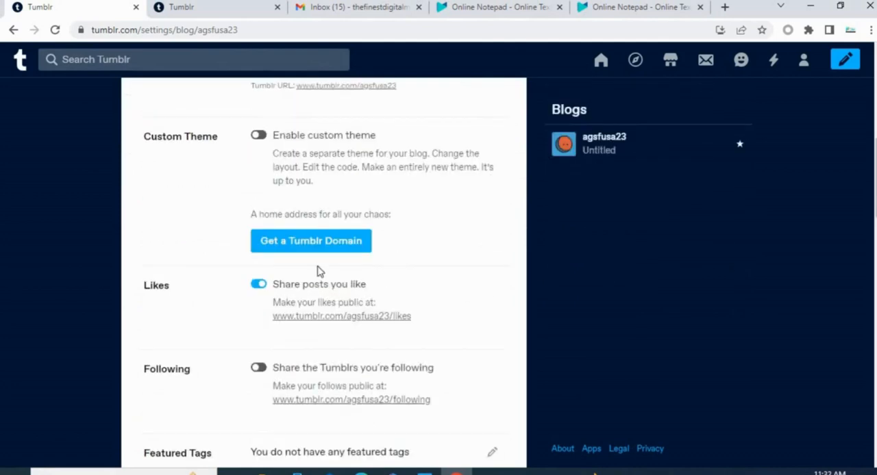
scroll(407, 254, down, 5)
scroll(413, 251, down, 13)
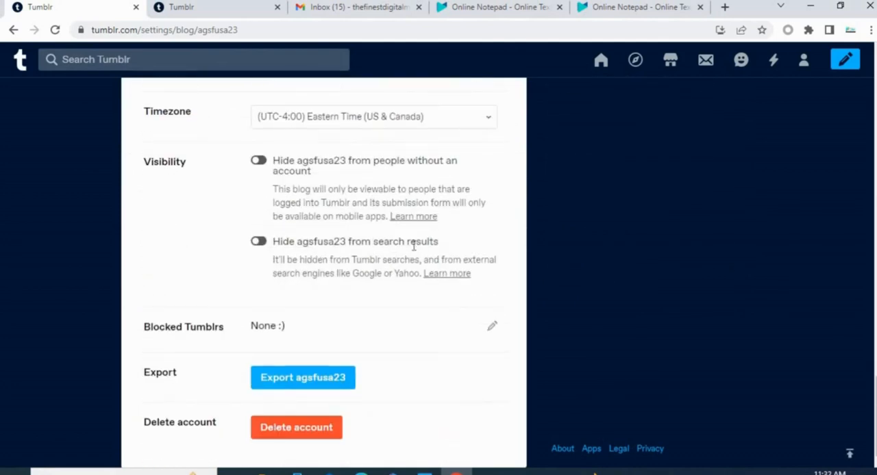
scroll(413, 251, up, 20)
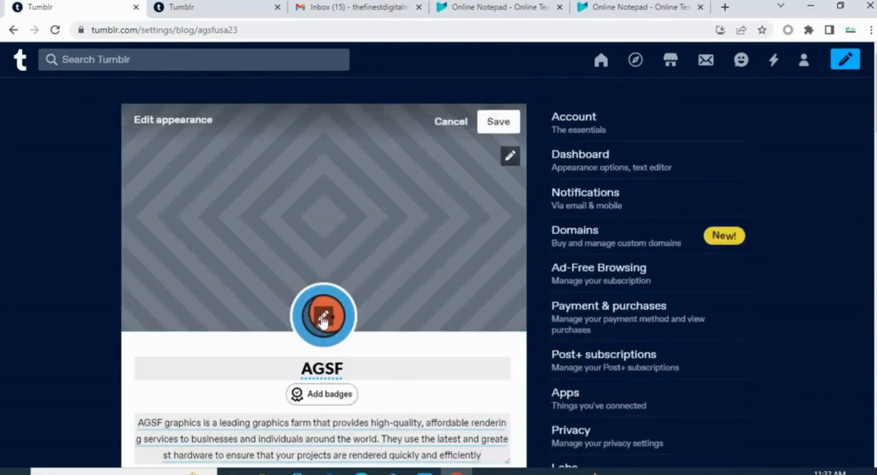
click(323, 319)
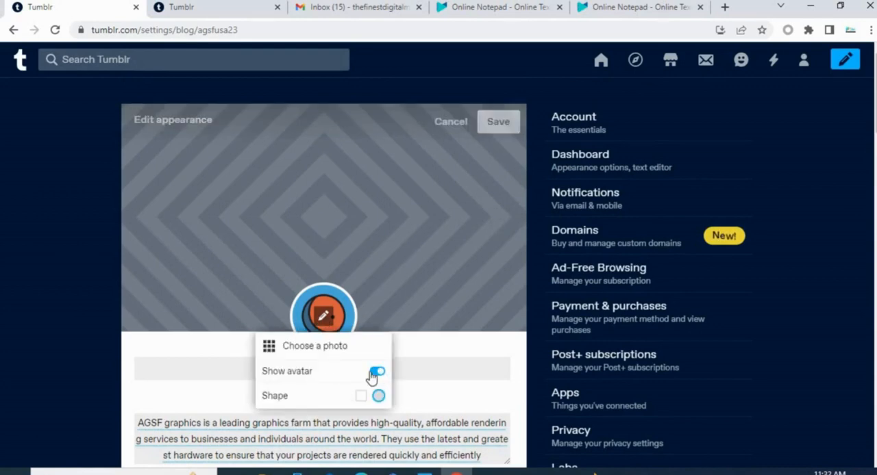
click(319, 349)
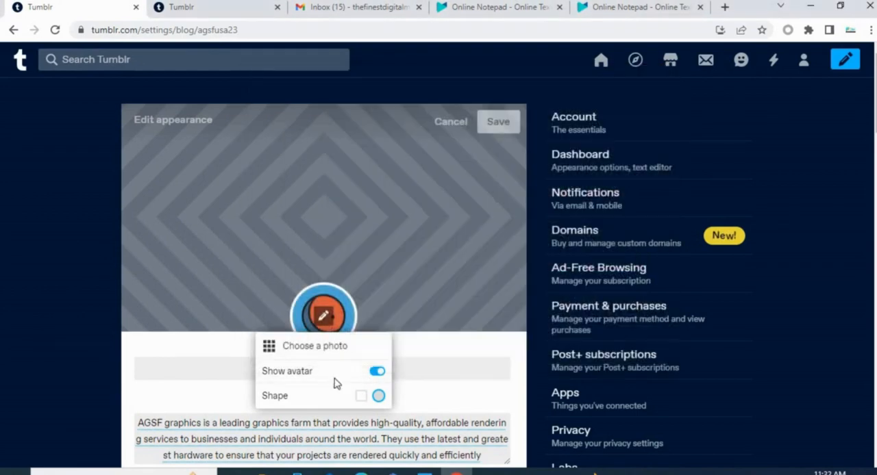
click(663, 75)
click(420, 265)
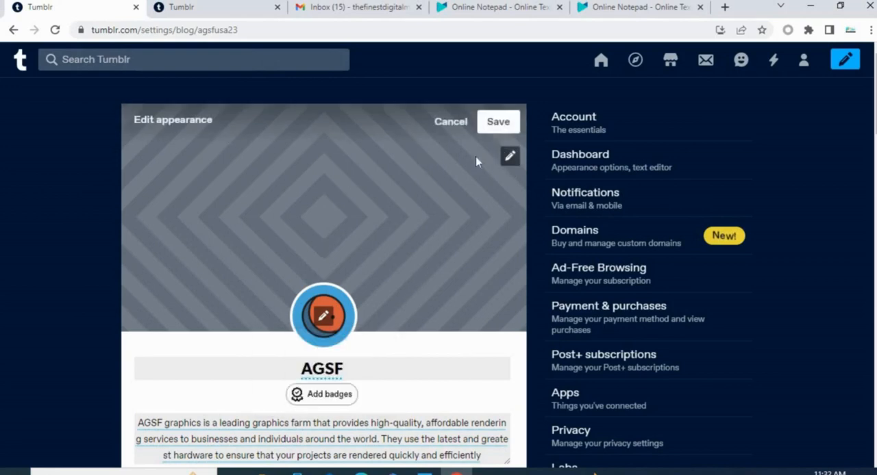
click(509, 157)
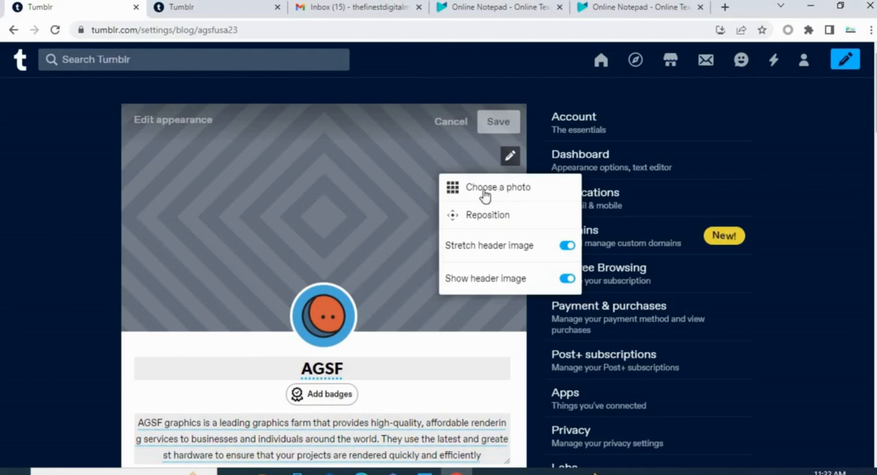
click(501, 124)
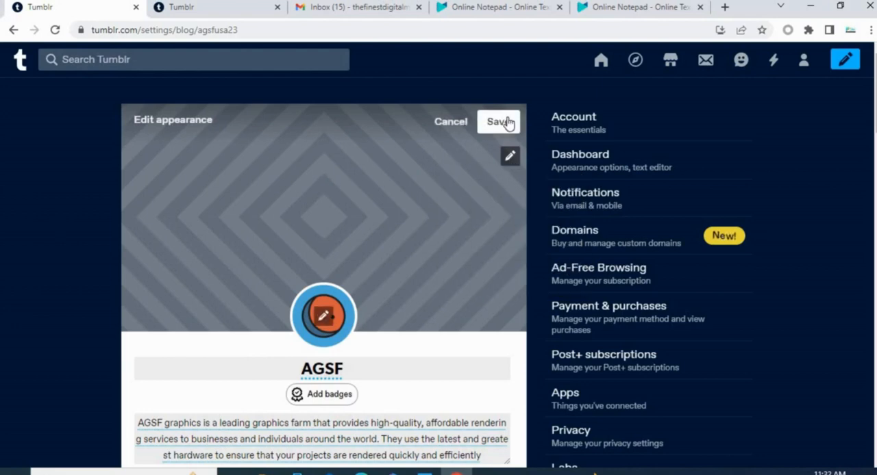
- Save the blog's appearance changes and look over its title, description and settings
click(500, 123)
scroll(268, 183, down, 5)
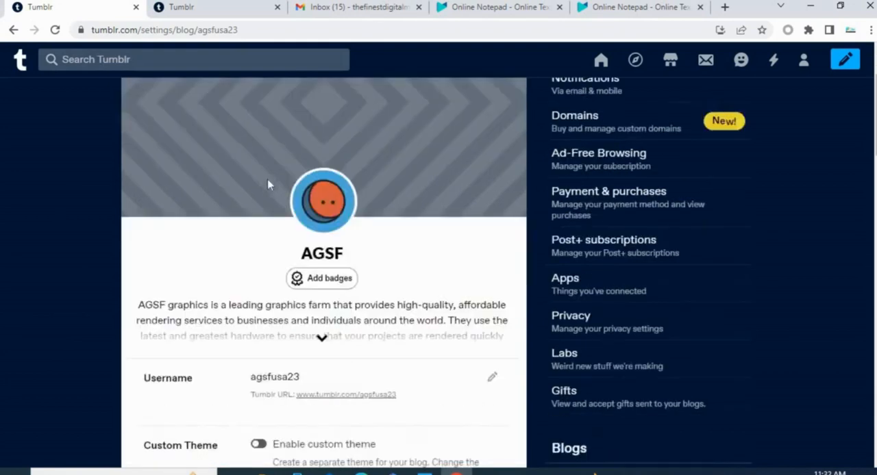
scroll(311, 184, up, 5)
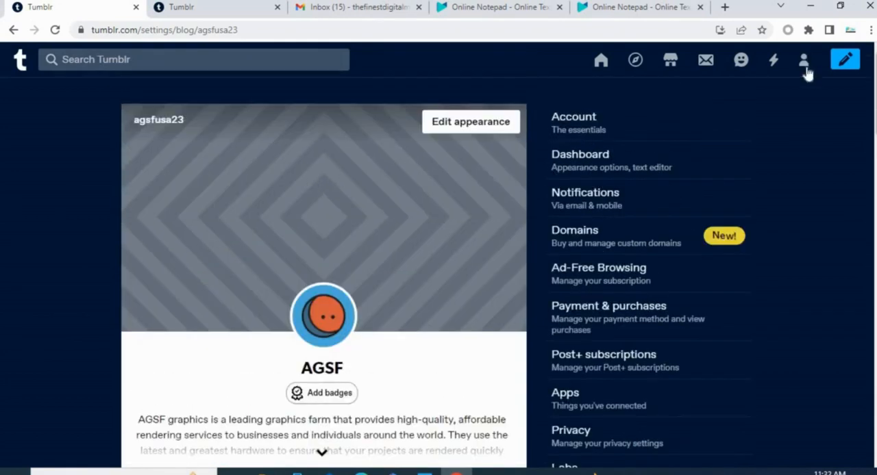
scroll(363, 285, down, 3)
scroll(380, 188, up, 3)
scroll(245, 194, down, 5)
scroll(245, 194, up, 1)
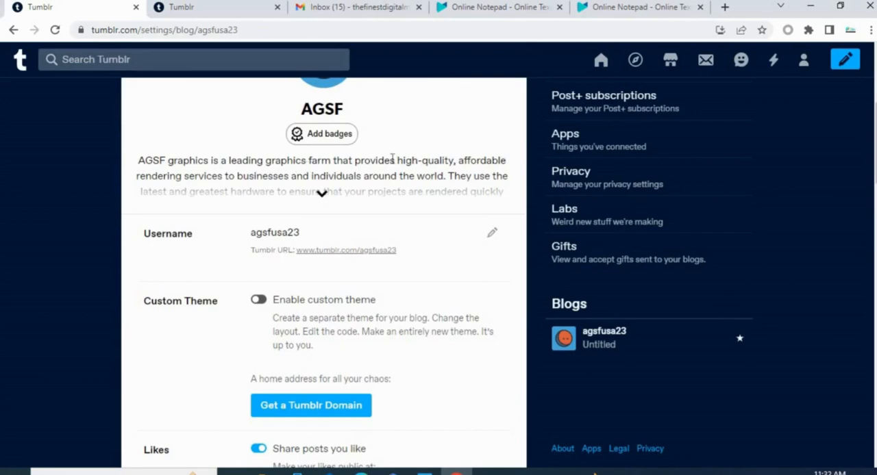
scroll(408, 179, down, 3)
scroll(411, 183, up, 6)
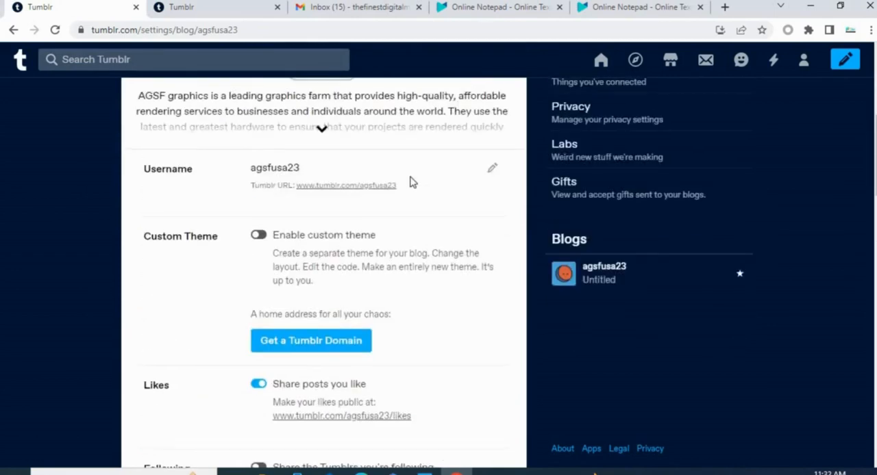
- Copy the full address of the agsfusa23 blog settings page and open it in a new browser tab to check the blog
click(268, 30)
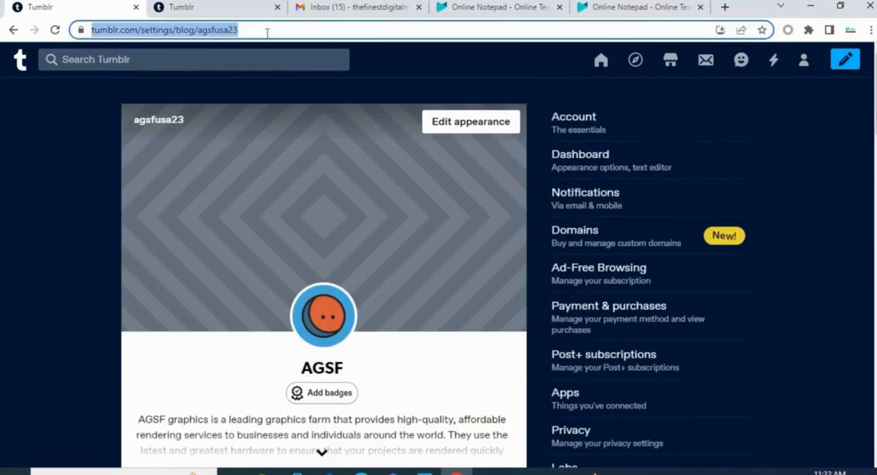
click(267, 30)
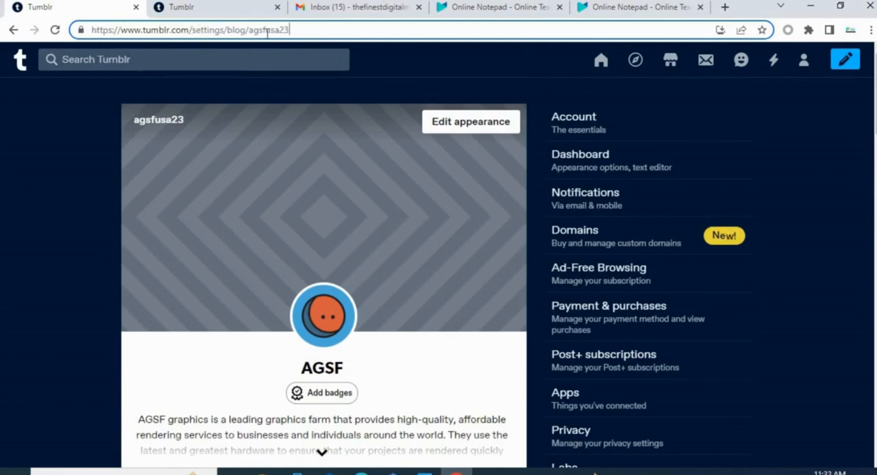
drag(304, 30, 89, 30)
key(ctrl+c)
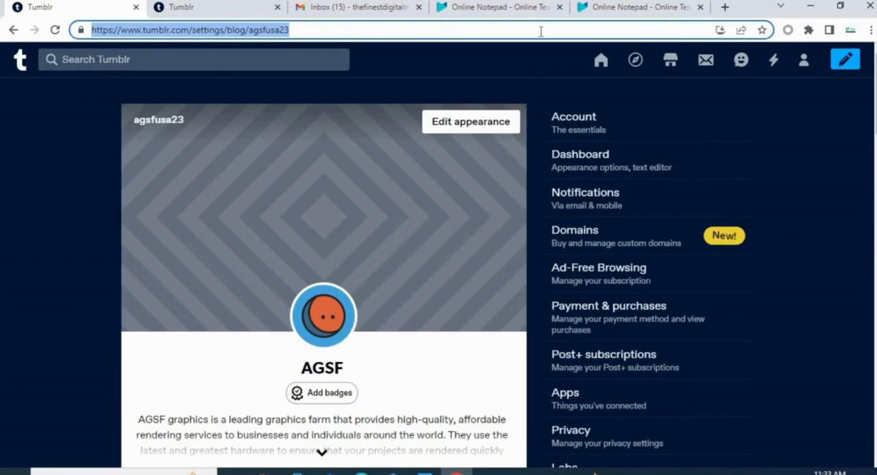
click(725, 7)
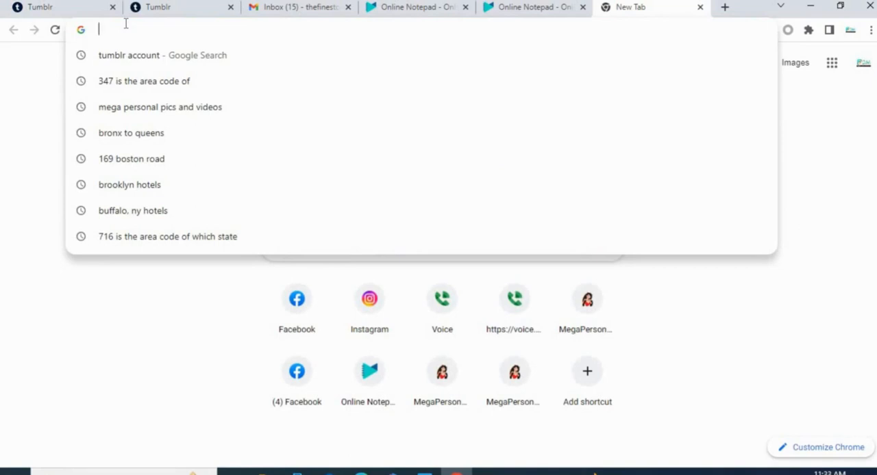
key(ctrl+v)
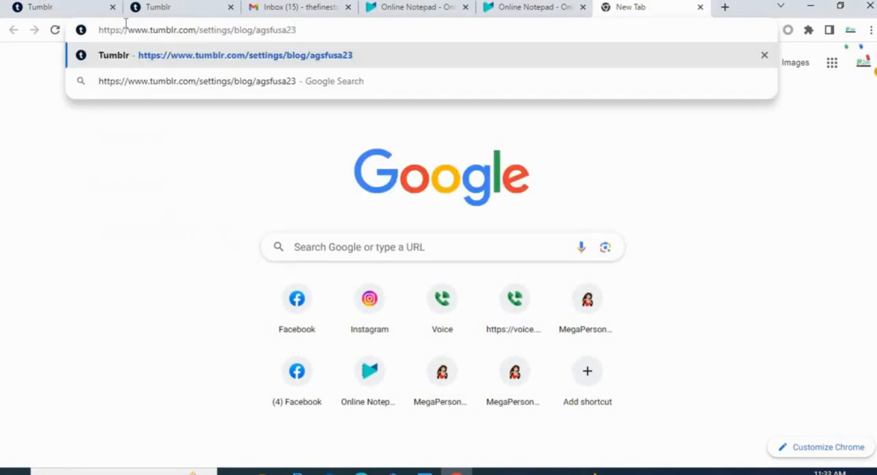
key(Return)
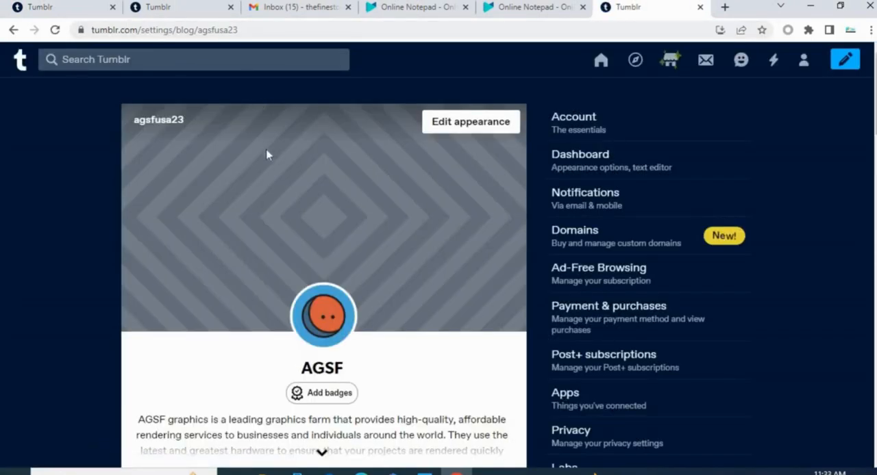
scroll(267, 155, down, 2)
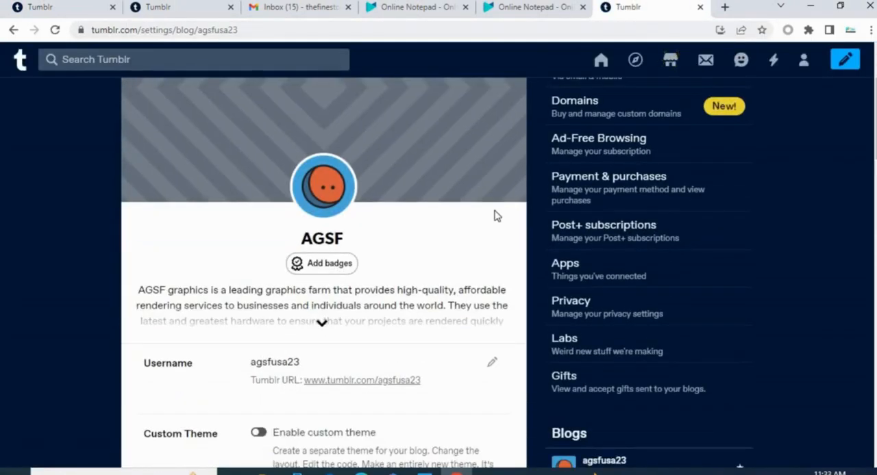
scroll(497, 217, up, 2)
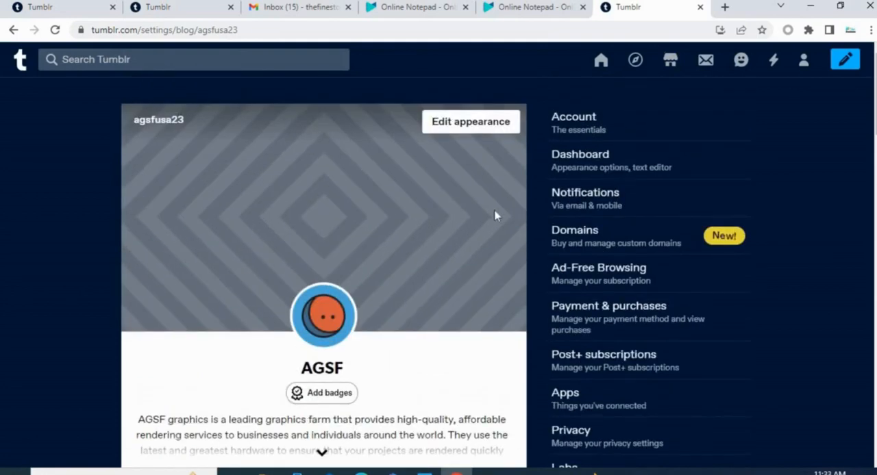